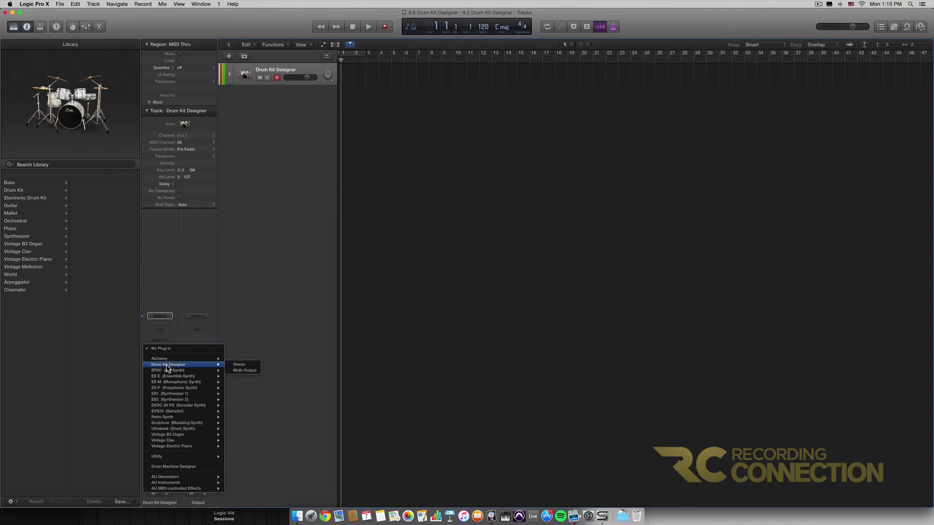
Step: Load the stereo Drum Kit Designer instrument on the track and move its plug-in window into the empty arrange area
left_click(237, 365)
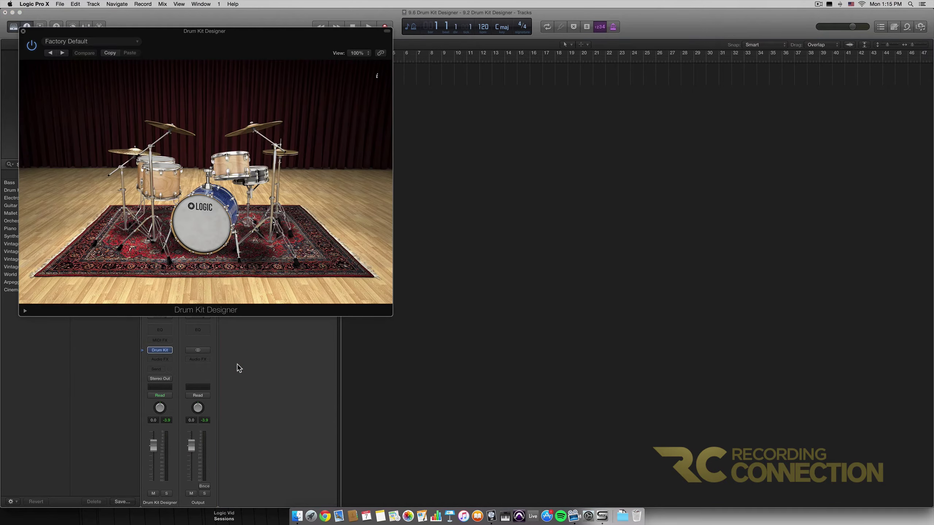
left_click_drag(176, 37, 544, 89)
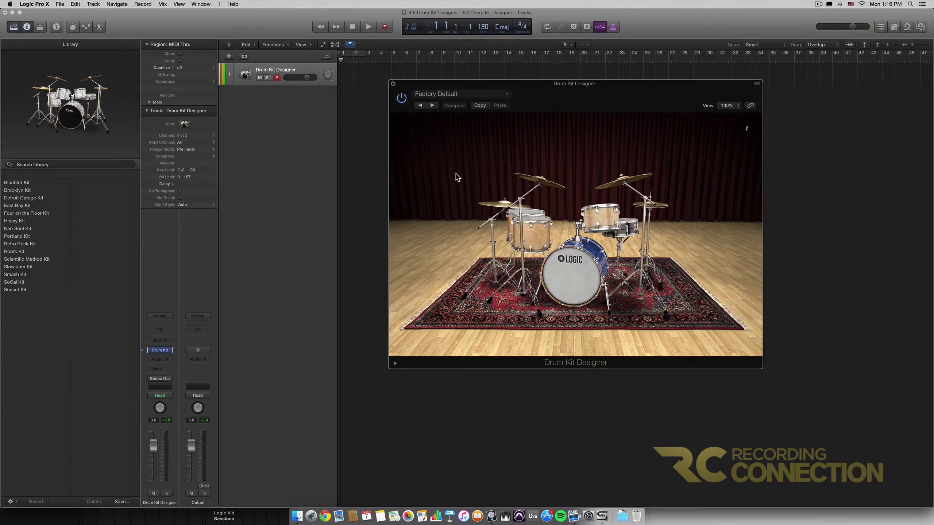
left_click_drag(520, 92, 565, 159)
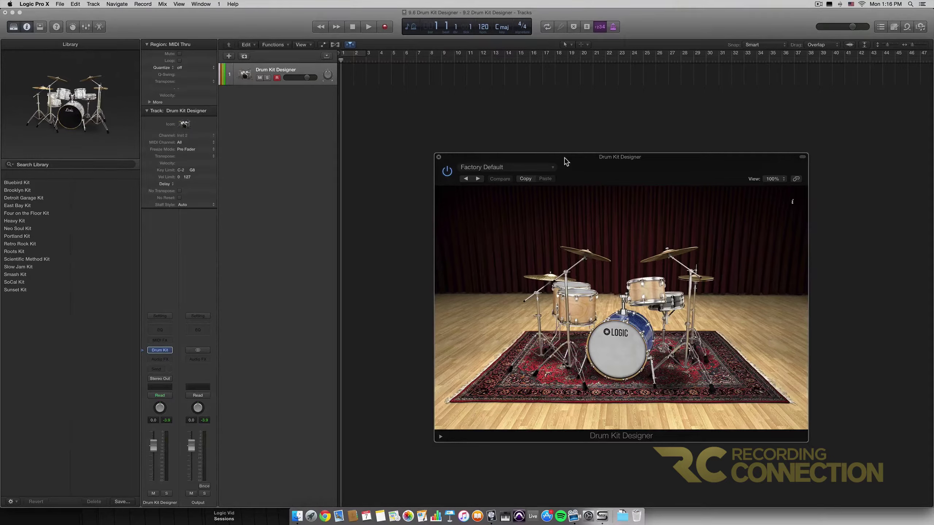
Step: Record a two-bar drum pattern with Drum Kit Designer and open the recorded region in the Piano Roll
key("space")
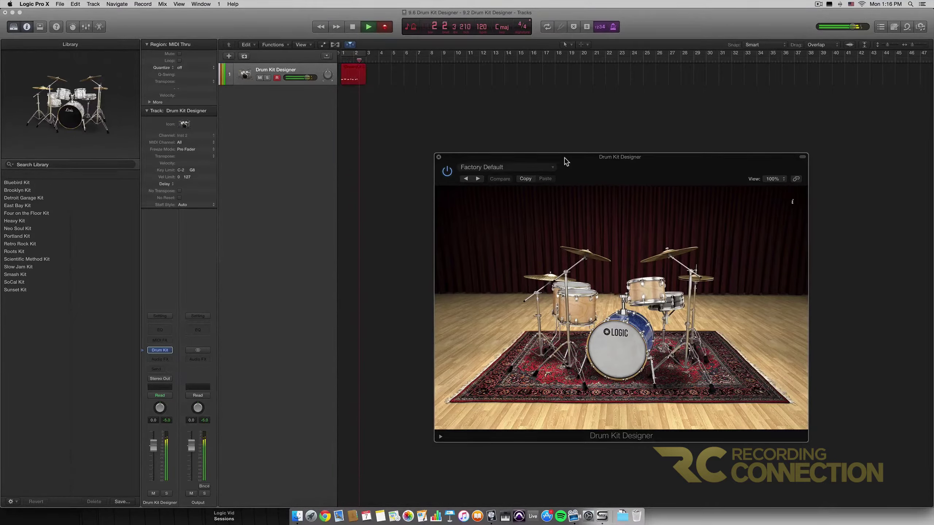
key("space")
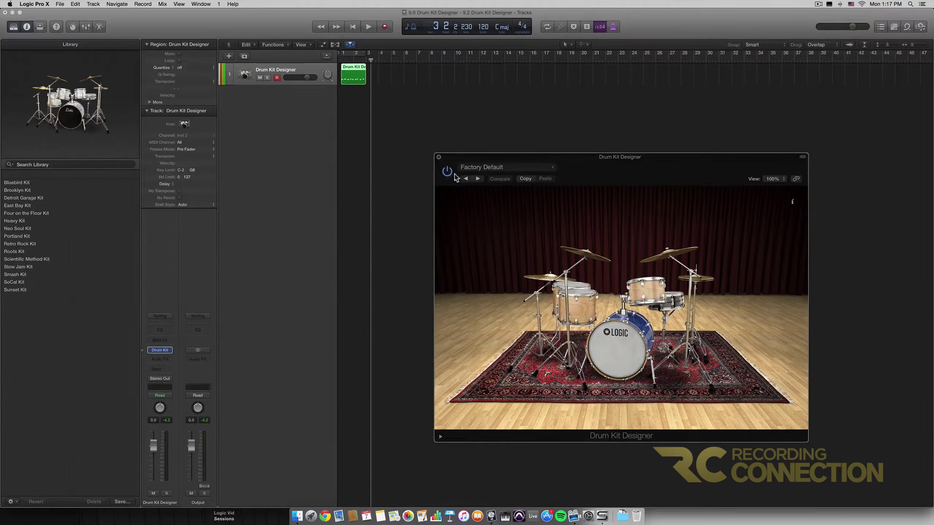
double_click(355, 80)
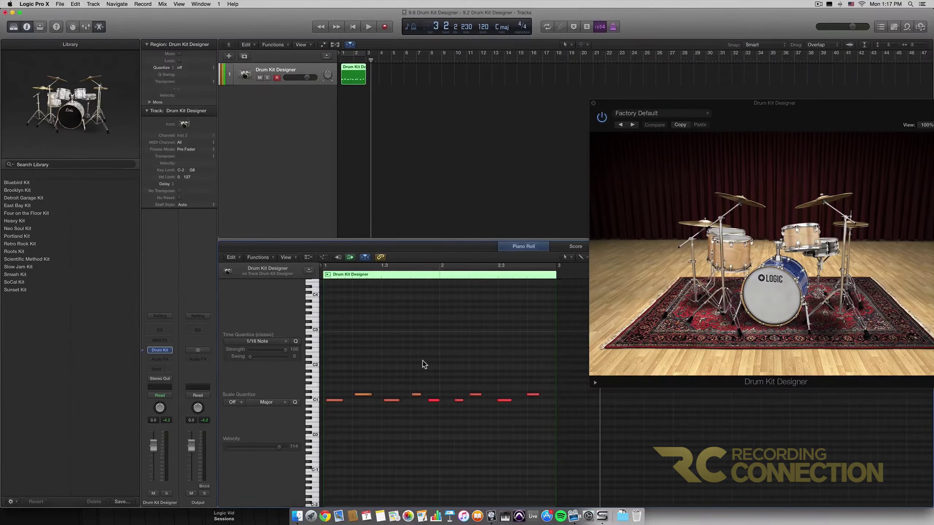
Step: Quantize all recorded notes in the Piano Roll to 1/16 Note
key("super+a")
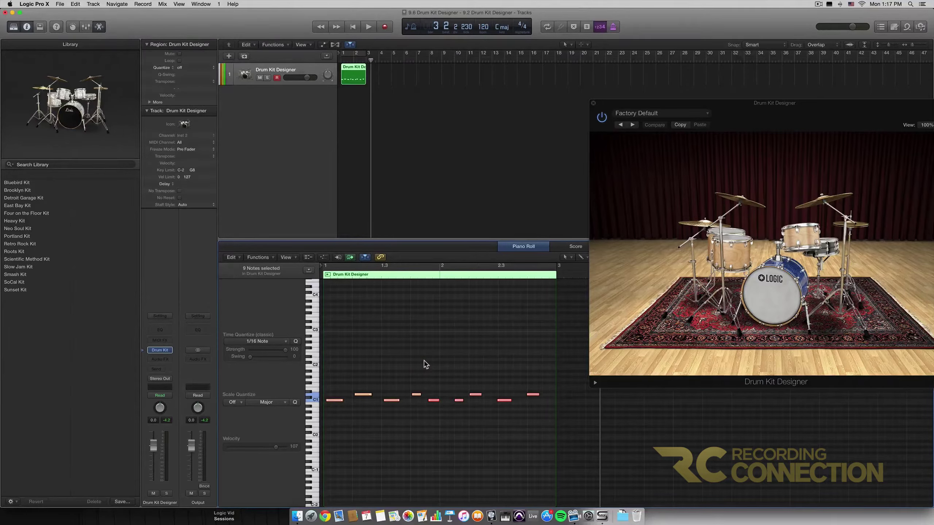
left_click(286, 342)
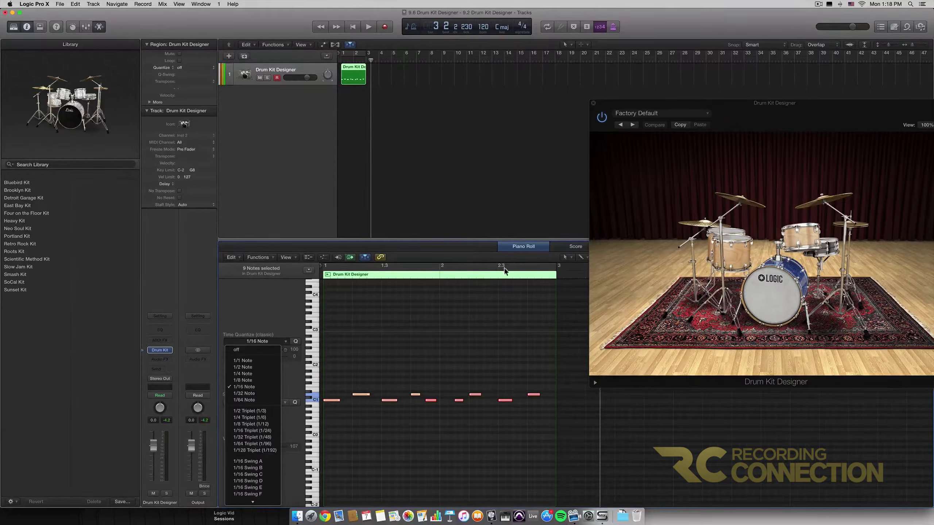
left_click(505, 214)
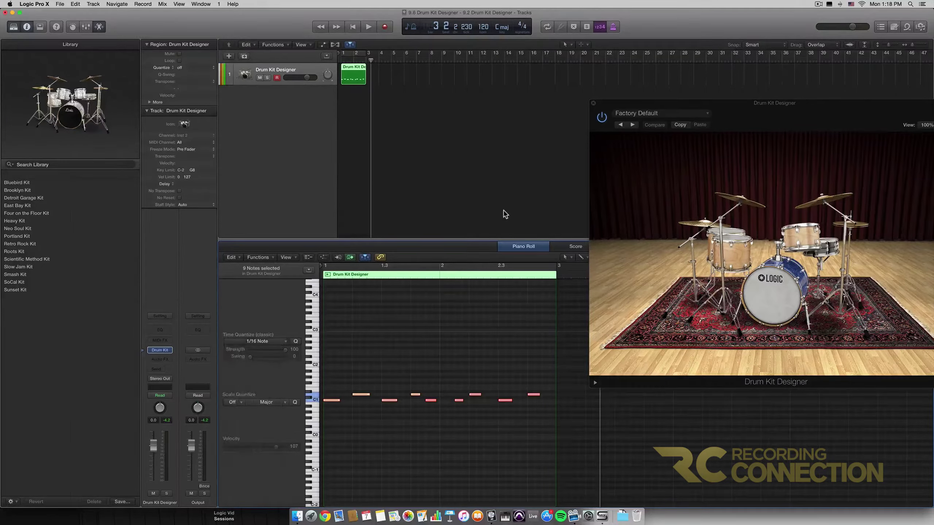
Step: Play the quantized pattern from the beginning, stop it, and turn on cycling over bars 1 and 2
key("Return")
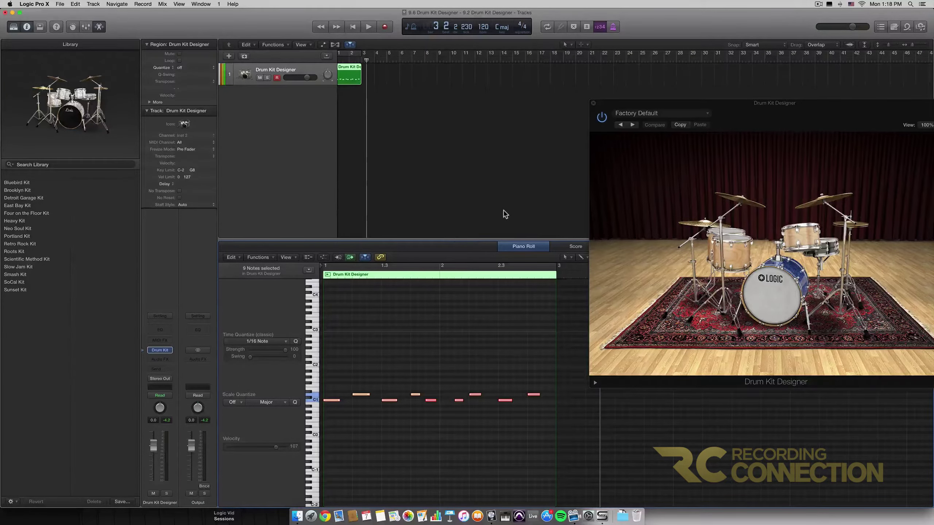
key("space")
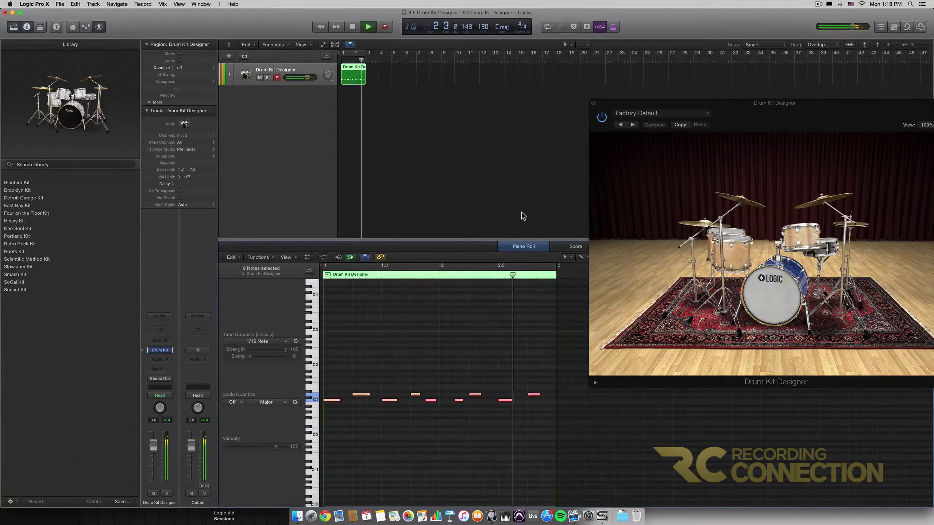
key("space")
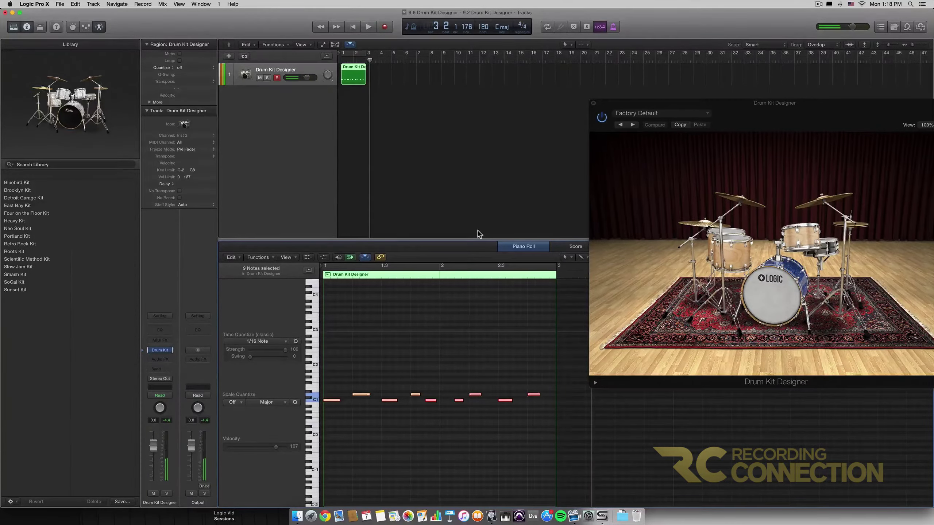
left_click(344, 53)
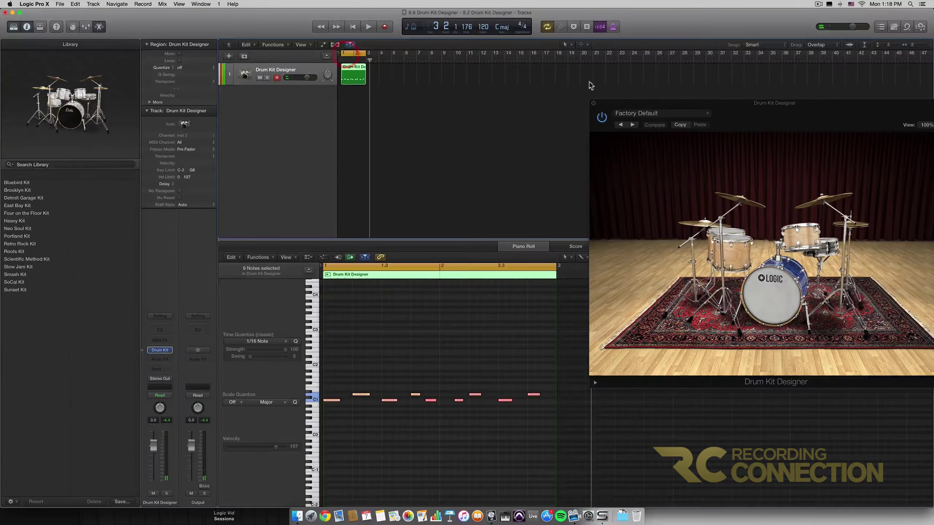
Step: Reposition the Drum Kit Designer window and examine the alternative drums and the Tune, Dampen and Gain controls for the kick and snare
left_click_drag(667, 108, 558, 78)
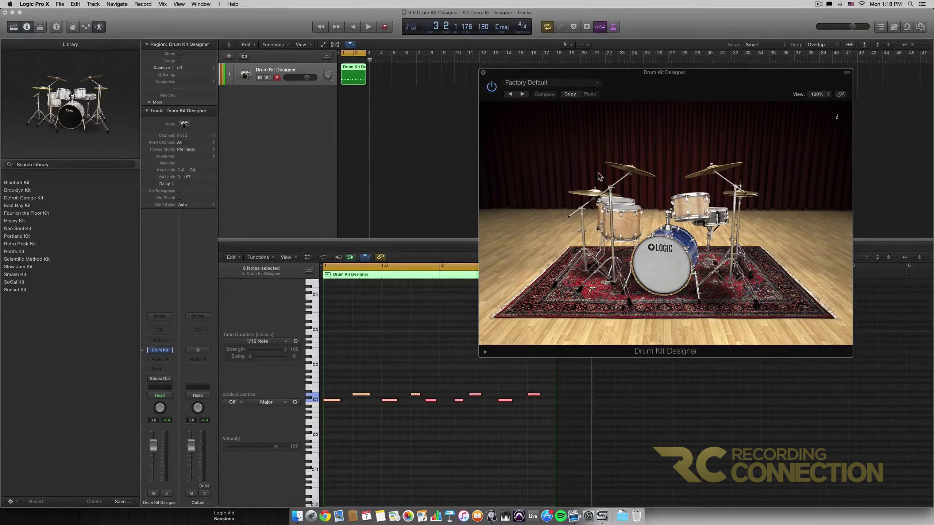
left_click(671, 273)
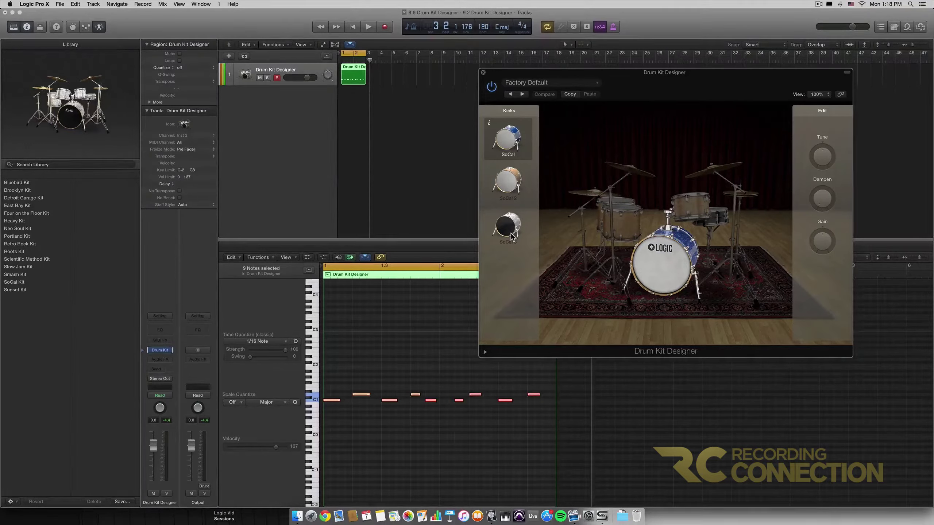
mouse_move(824, 158)
mouse_move(822, 240)
left_click(720, 217)
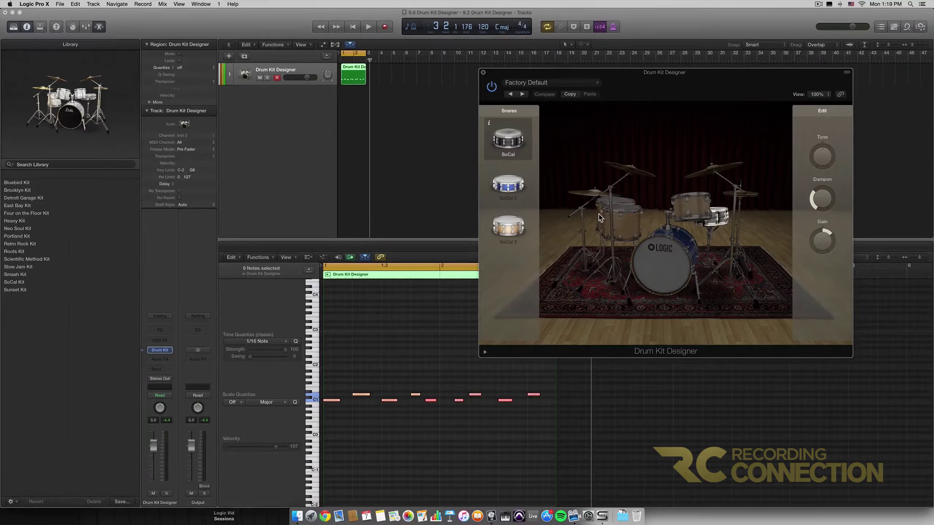
Step: While the loop plays, adjust the SoCal kick's edit knobs, then swap it for the SoCal 2 kick with +4 dB gain
key("space")
left_click(674, 278)
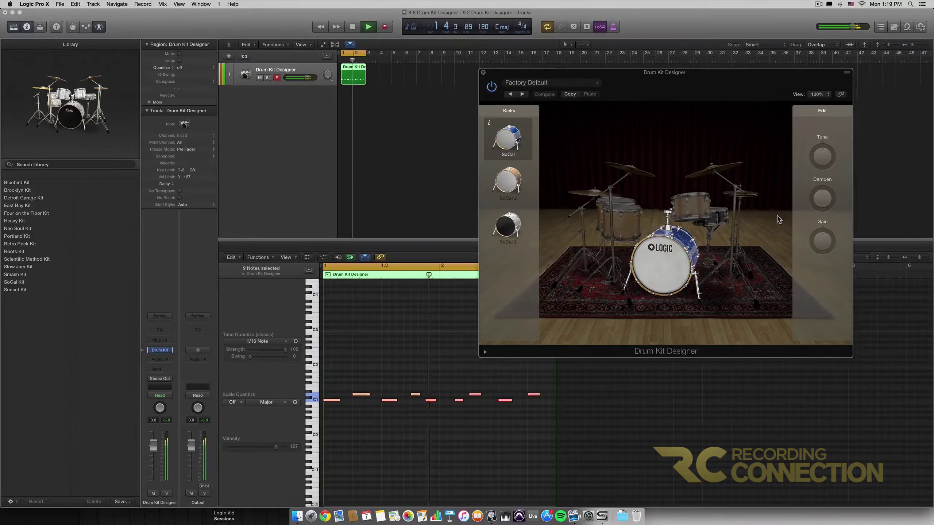
left_click_drag(821, 199, 826, 188)
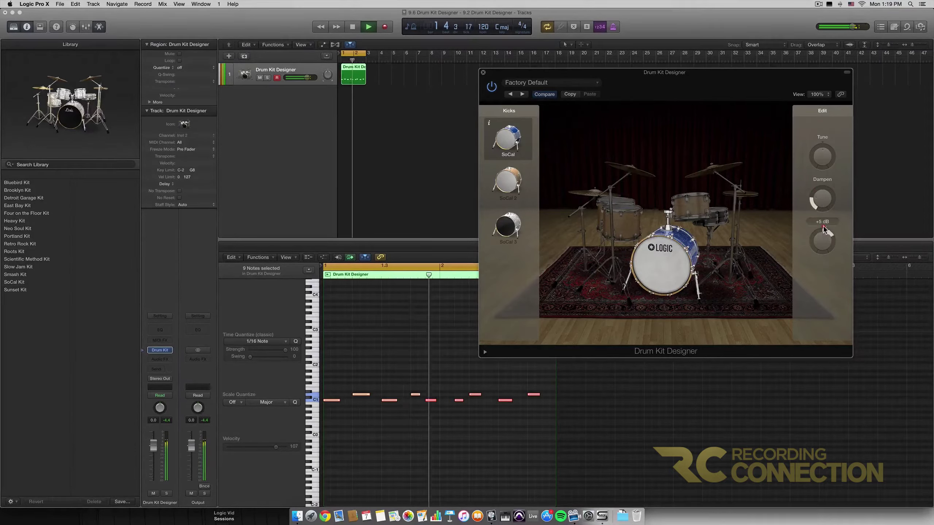
left_click(528, 185)
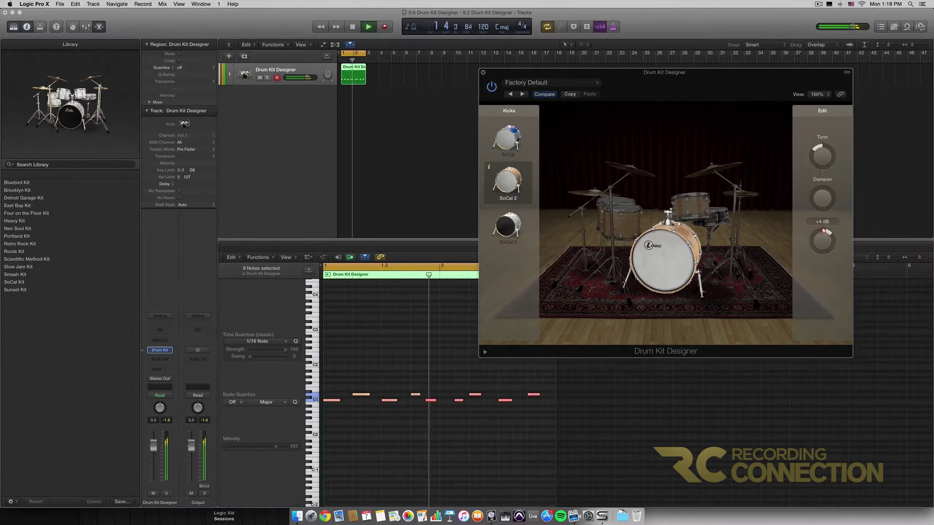
Step: Swap the snare for SoCal 2, set Dampen to 44 %, Tune to +96 cent and Gain to +5 dB, and stop playback
left_click(717, 216)
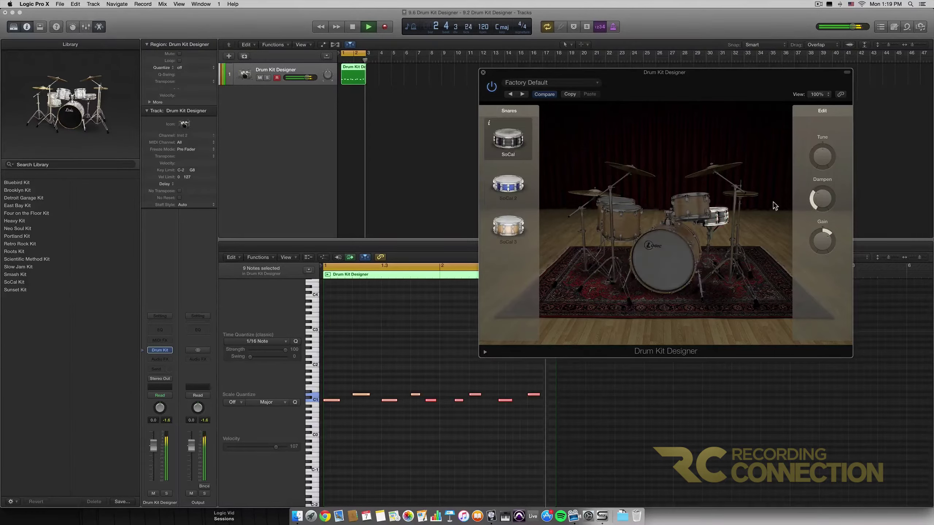
left_click(512, 181)
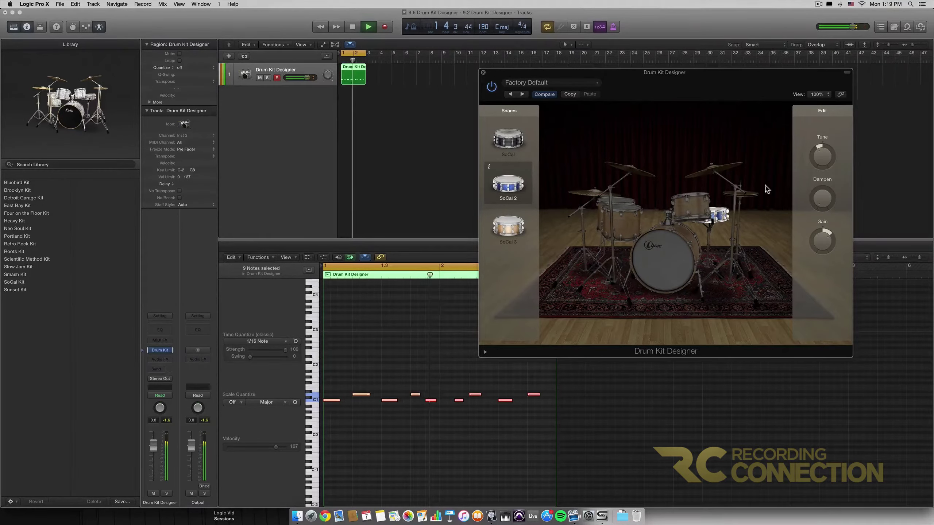
mouse_move(834, 202)
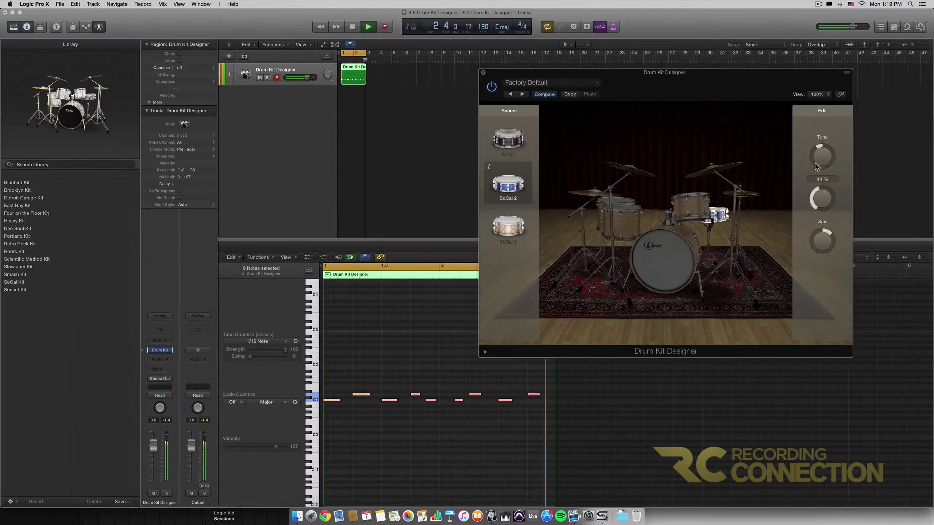
mouse_move(815, 131)
left_click(819, 147)
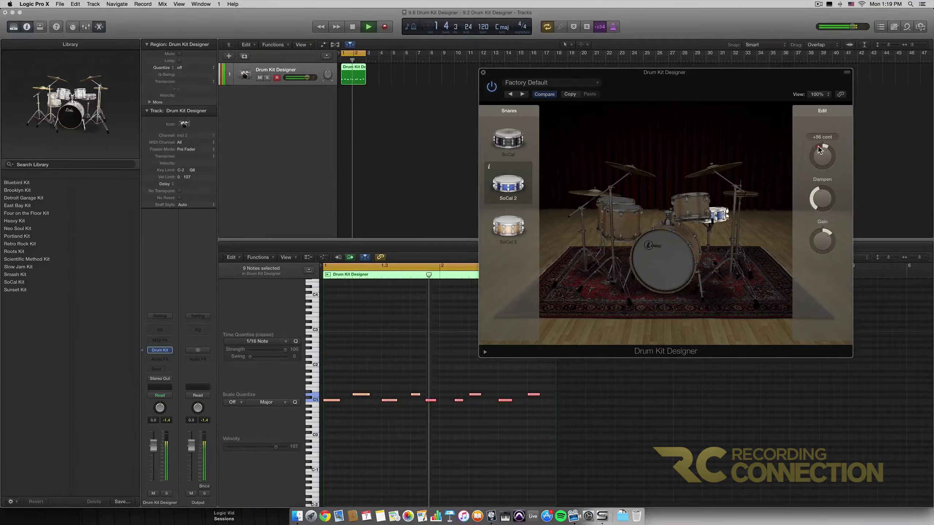
left_click(819, 240)
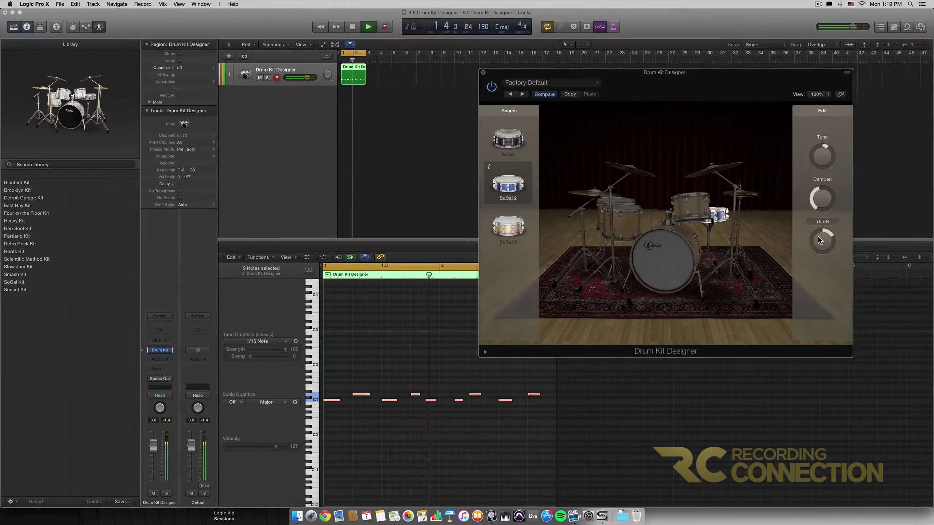
key("space")
Step: Review the kick and snare selections with their Tune, Dampen and Gain settings, and play the customized kit
mouse_move(831, 165)
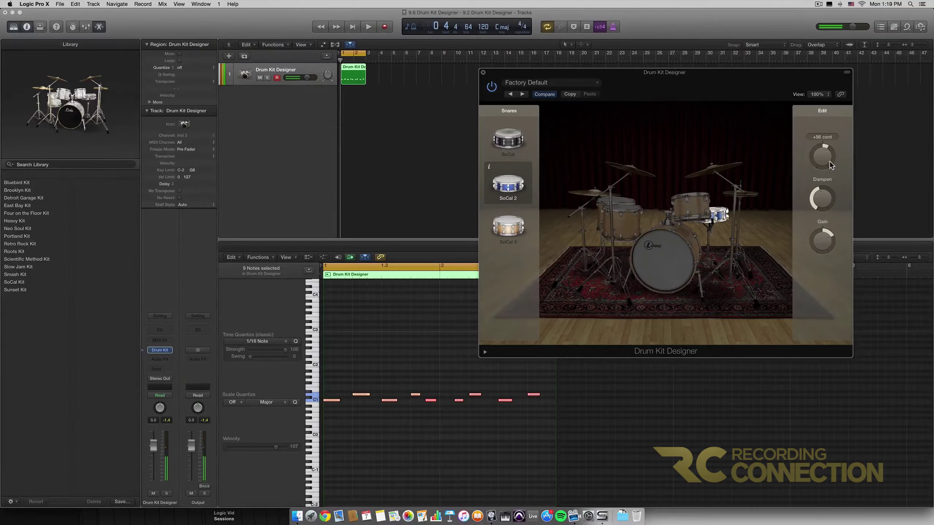
left_click(657, 262)
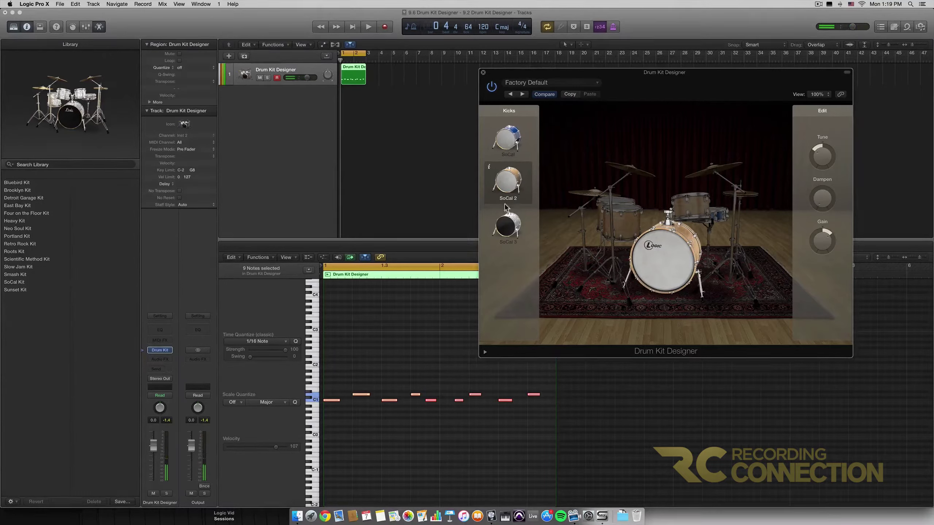
left_click(719, 212)
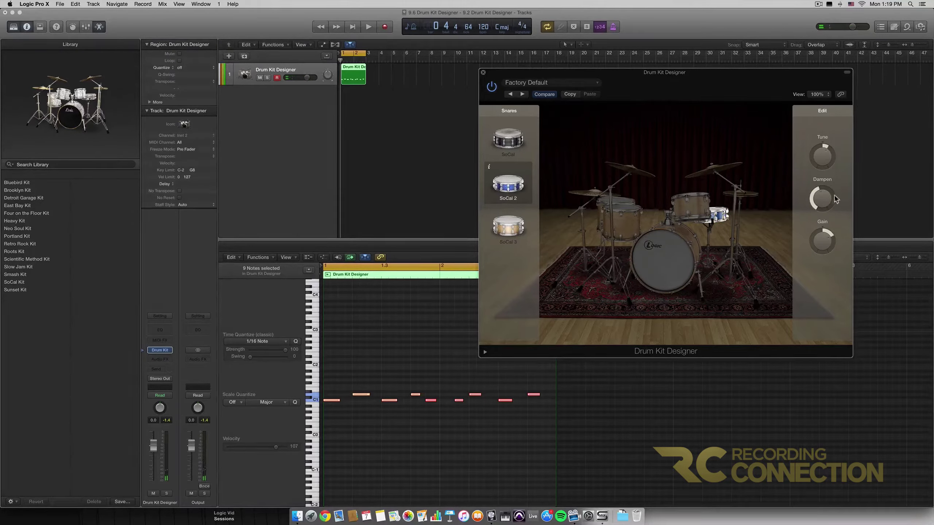
mouse_move(822, 169)
mouse_move(820, 209)
mouse_move(822, 245)
key("space")
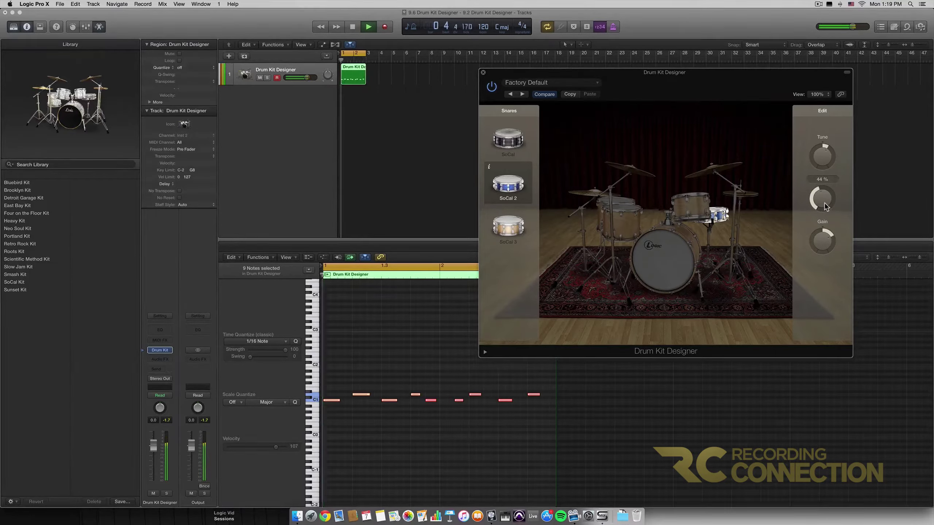
key("space")
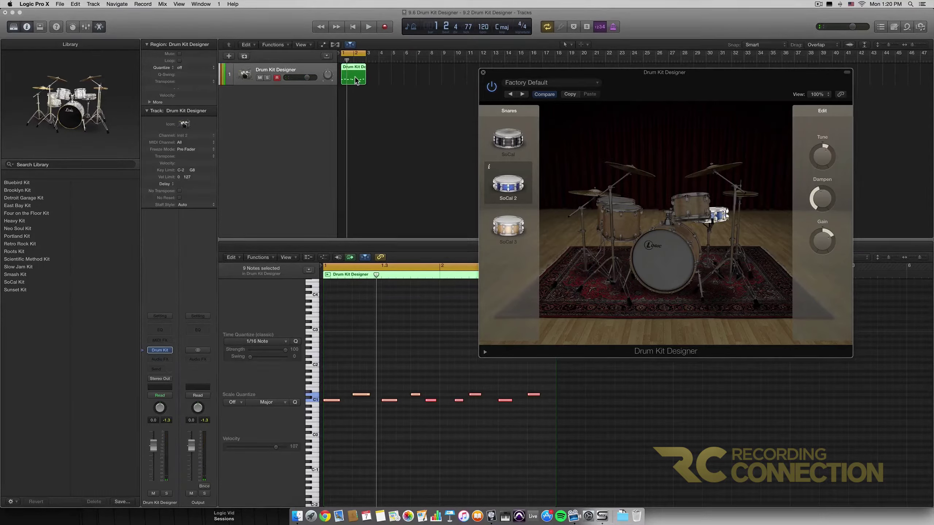
Step: Turn off cycling and record a second drum part over the existing region from the beginning of the project
left_click(357, 55)
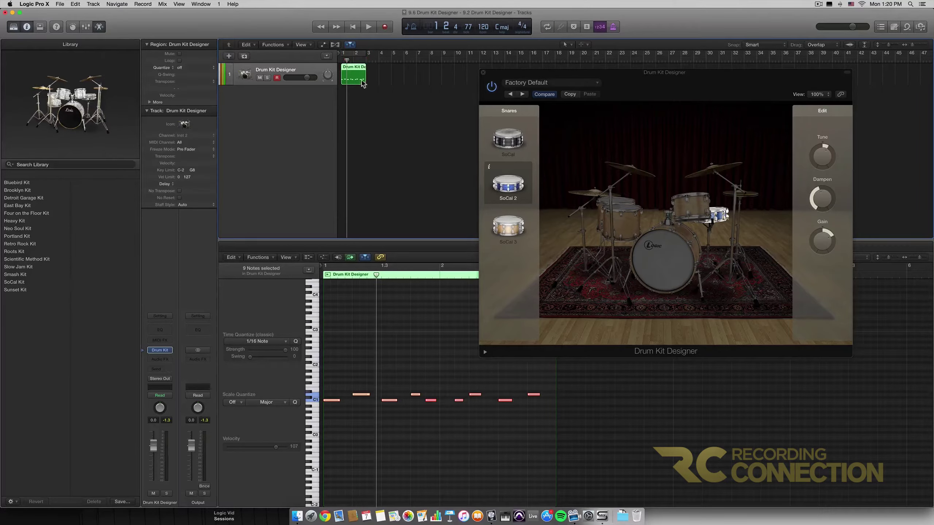
key("Return")
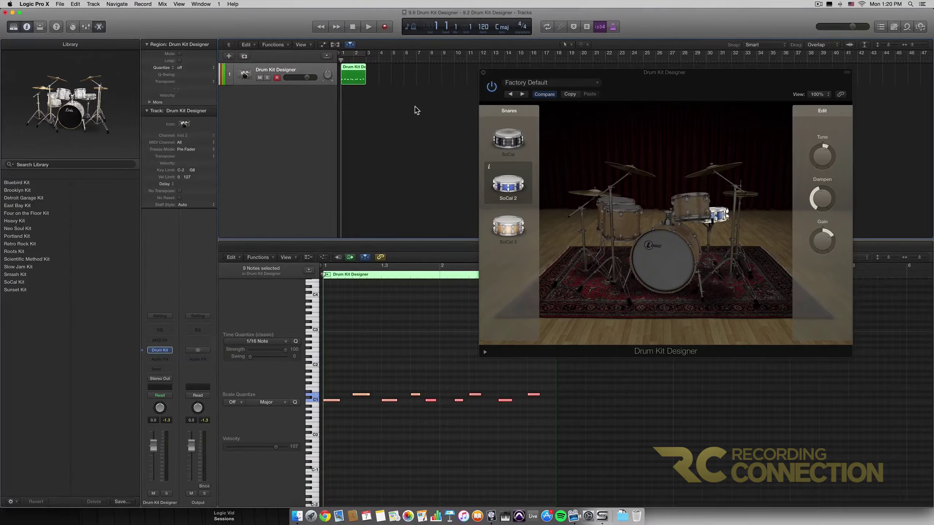
key("space")
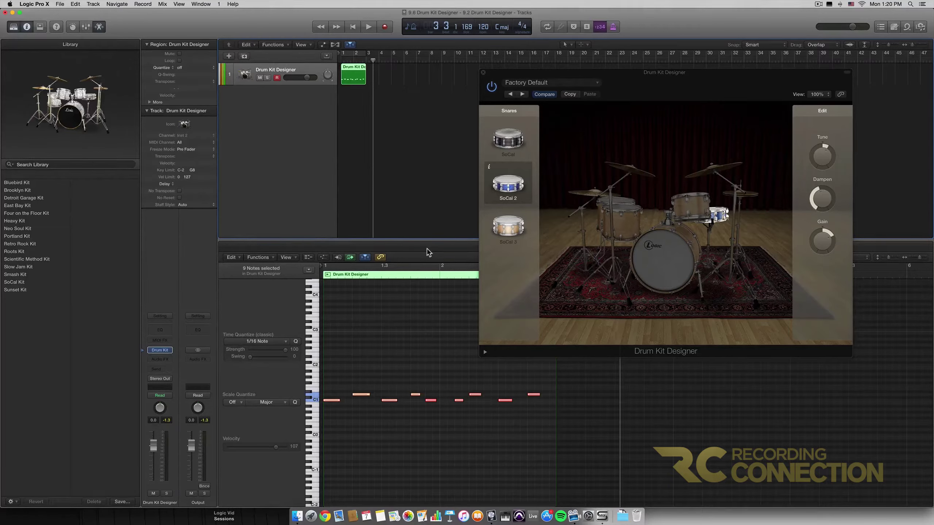
Step: Bring up the second drum part's notes in the Piano Roll and quantize all of them to 1/16 Note
key("super+z")
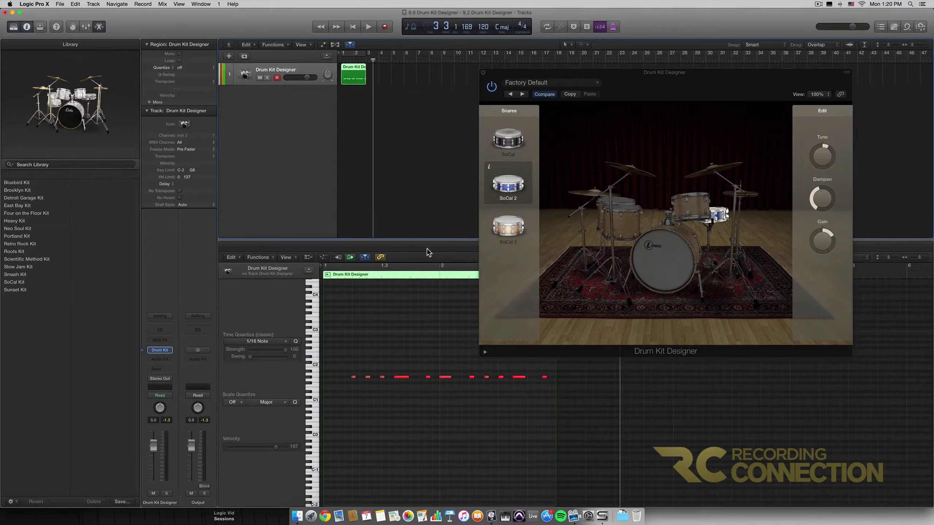
left_click(382, 345)
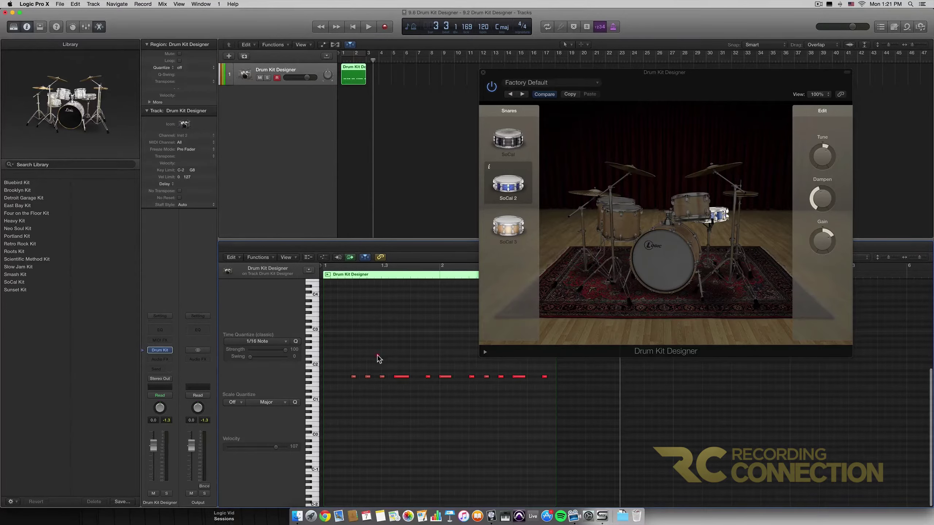
key("super+a")
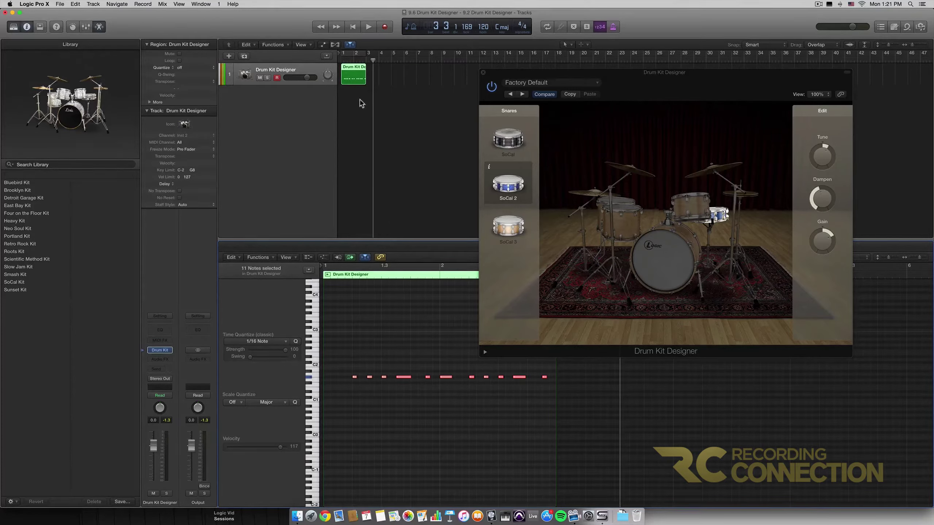
Step: Play the overlaid second drum part from the beginning and review the region Drag mode options, keeping Overlap
key("space")
key("Return")
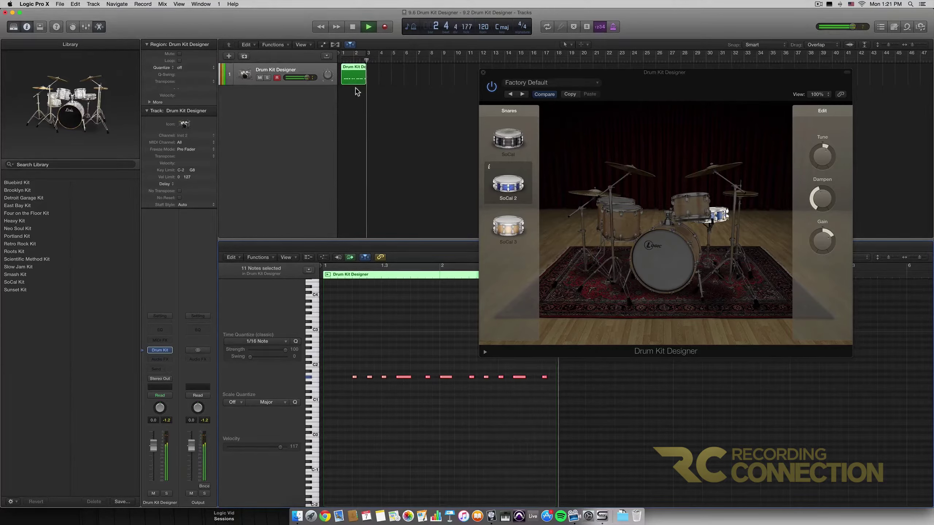
key("space")
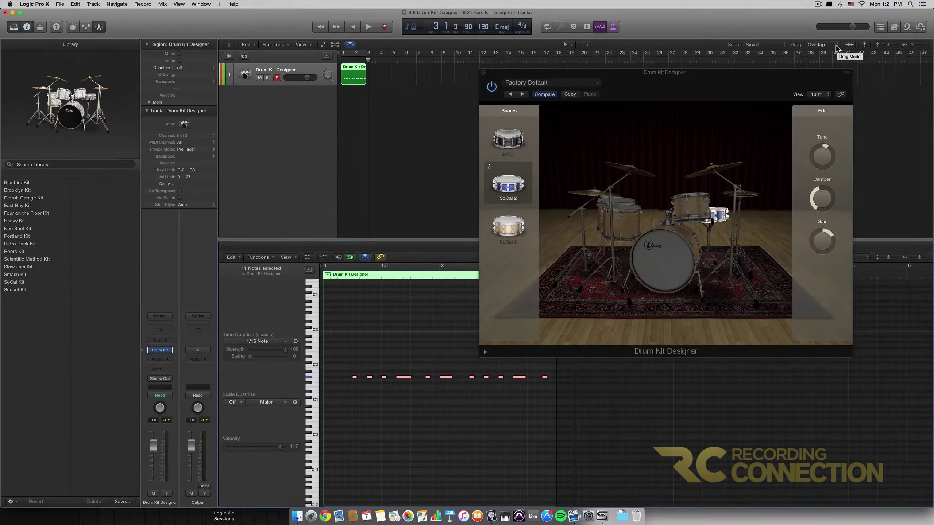
left_click(837, 47)
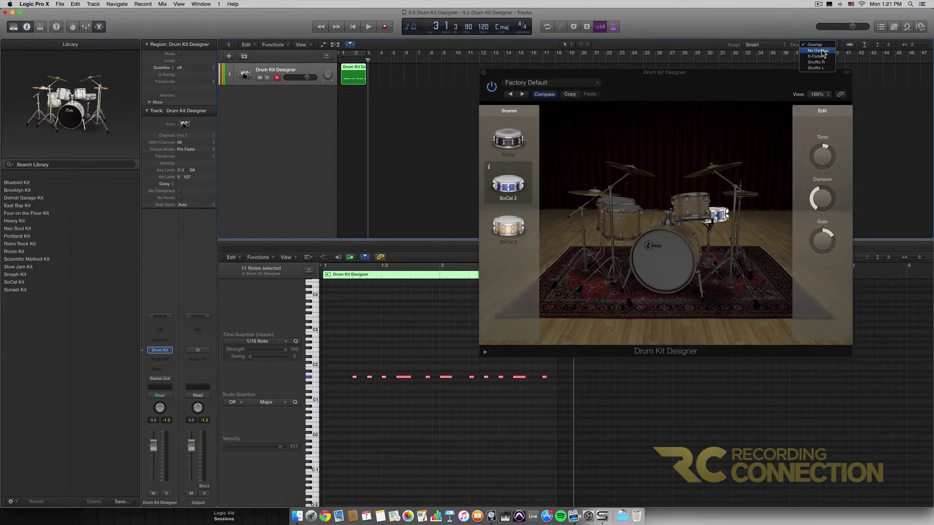
left_click(822, 44)
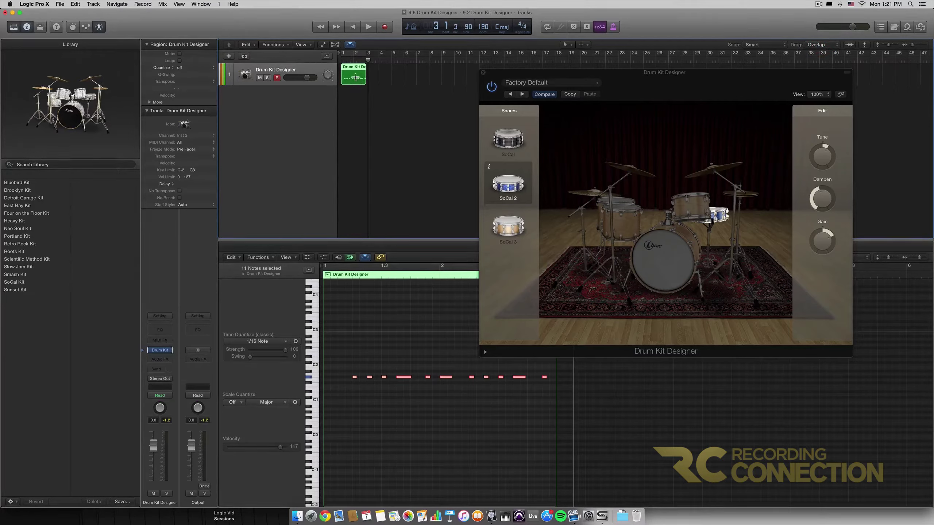
Step: Duplicate the Drum Kit Designer track, try moving the upper drum region onto the new track, and deselect its notes
key("super+d")
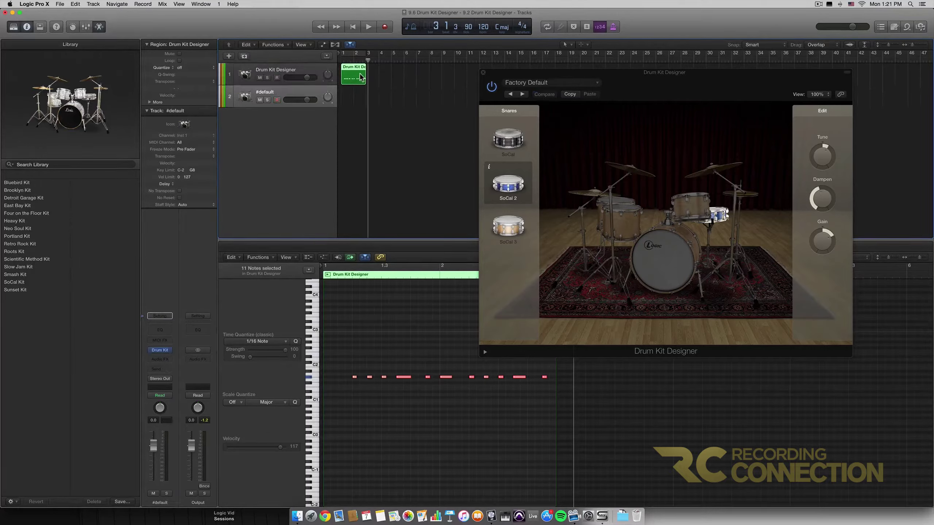
mouse_move(354, 70)
left_mouse_down()
mouse_move(355, 93)
mouse_move(354, 83)
left_mouse_up()
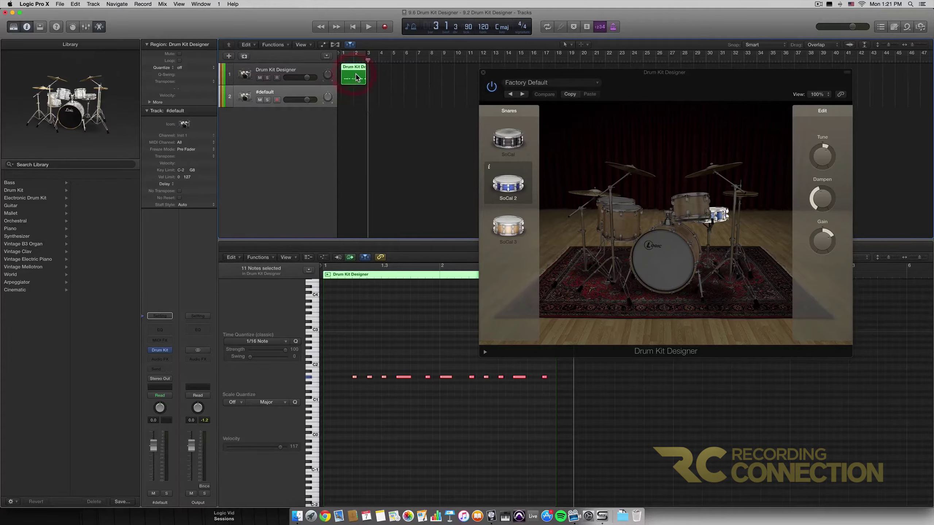
left_click(462, 349)
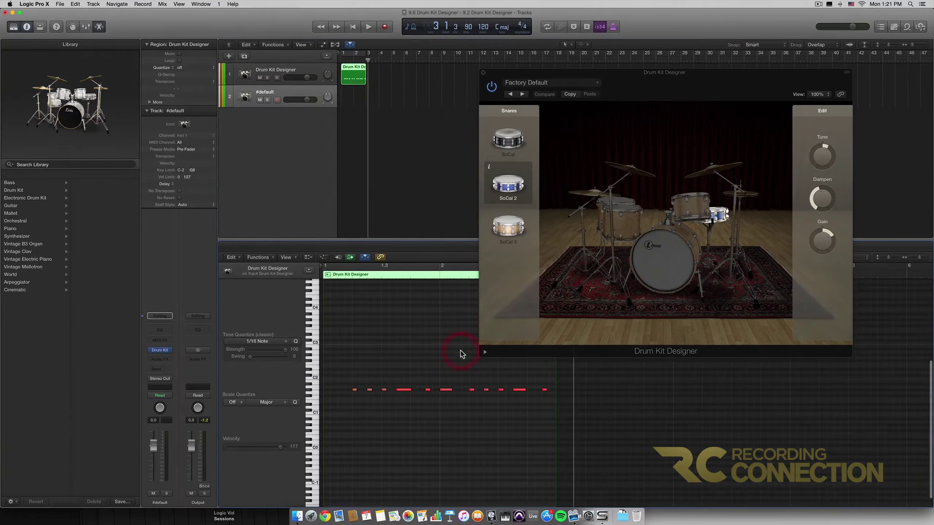
Step: Select both overlapping regions on the Drum Kit Designer track, join them into one region, and play it from the beginning
left_click(294, 70)
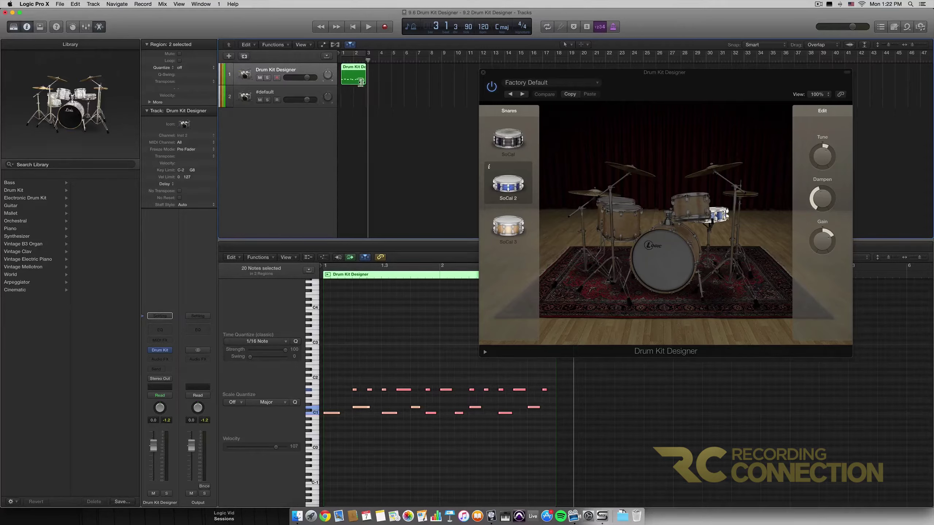
left_click(426, 478)
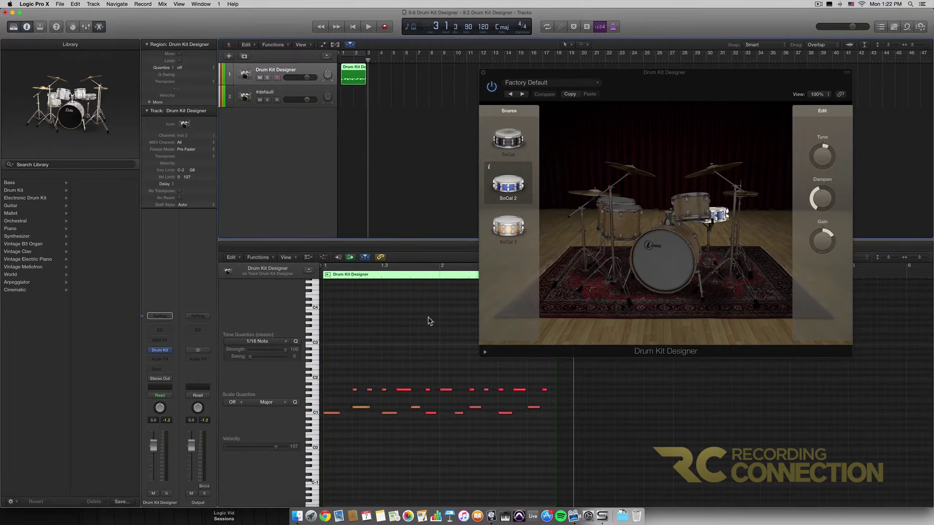
key("Return")
key("space")
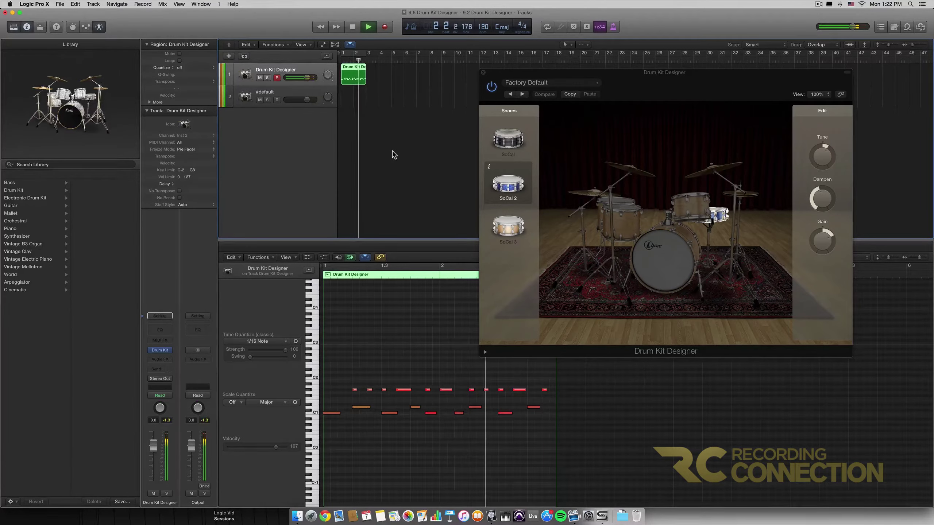
key("space")
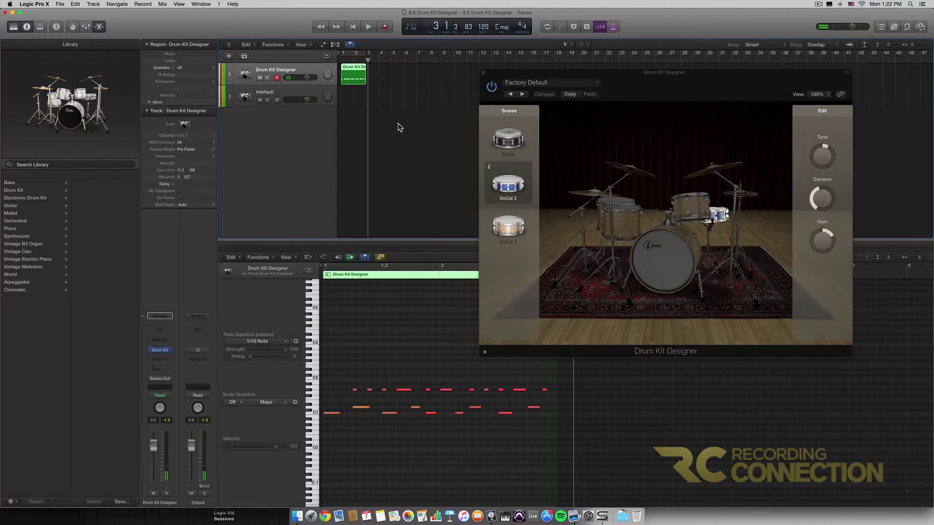
Step: Select the hi-hat in the drum kit and play the first two bars as a repeating cycle
left_click(752, 194)
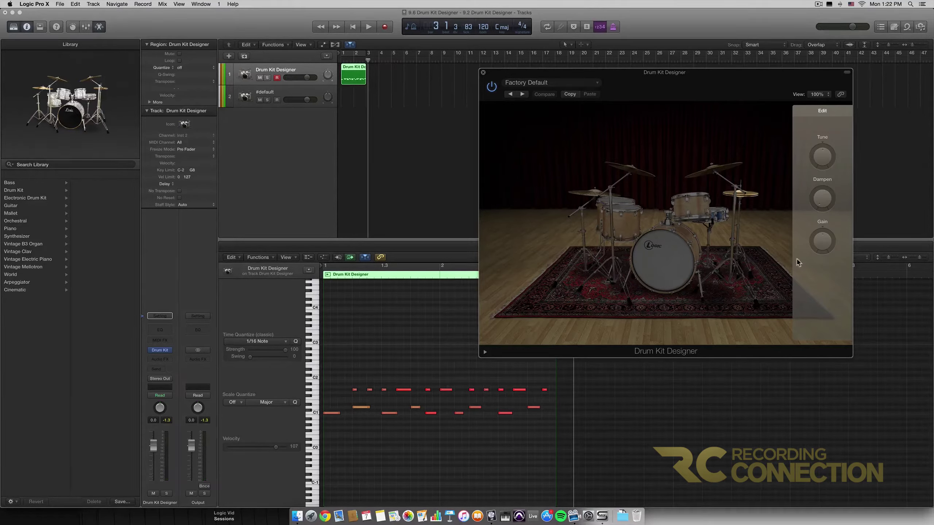
mouse_move(822, 159)
mouse_move(824, 206)
left_click(346, 54)
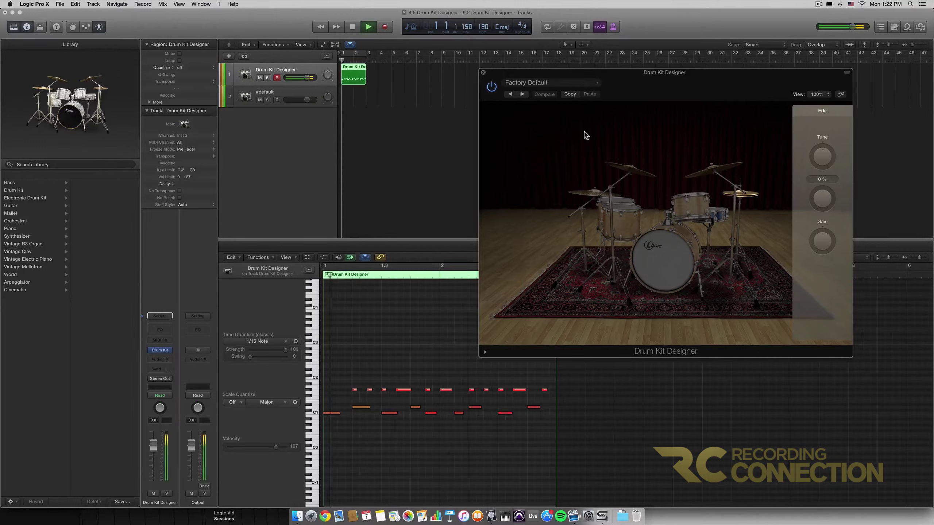
left_click(347, 54)
key("space")
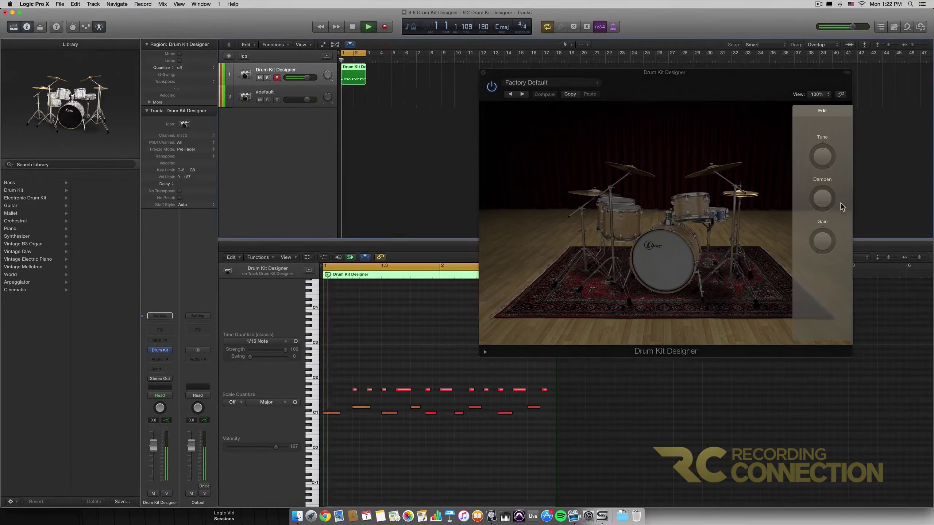
Step: Raise the hi-hat's Tune, Gain and Dampen while the loop plays, easing the Gain back to a moderate boost, and stop playback
left_click(815, 134)
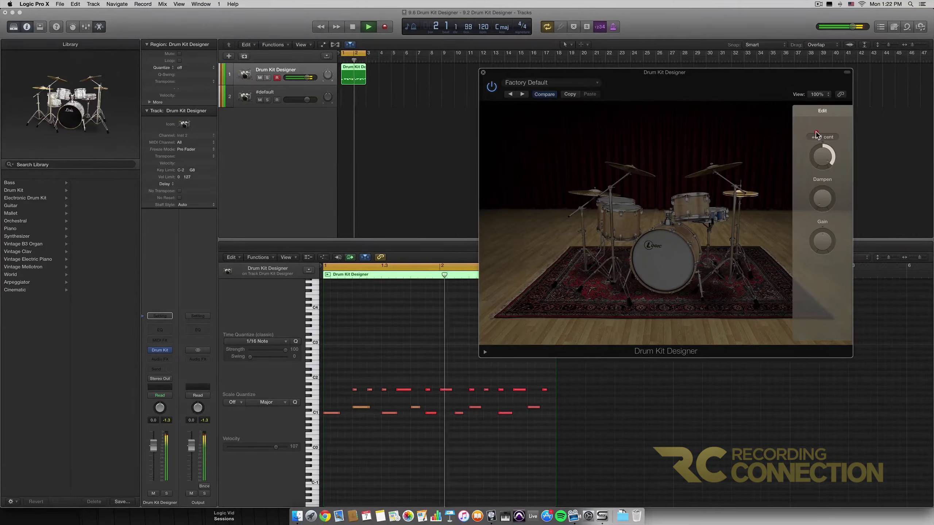
mouse_move(819, 217)
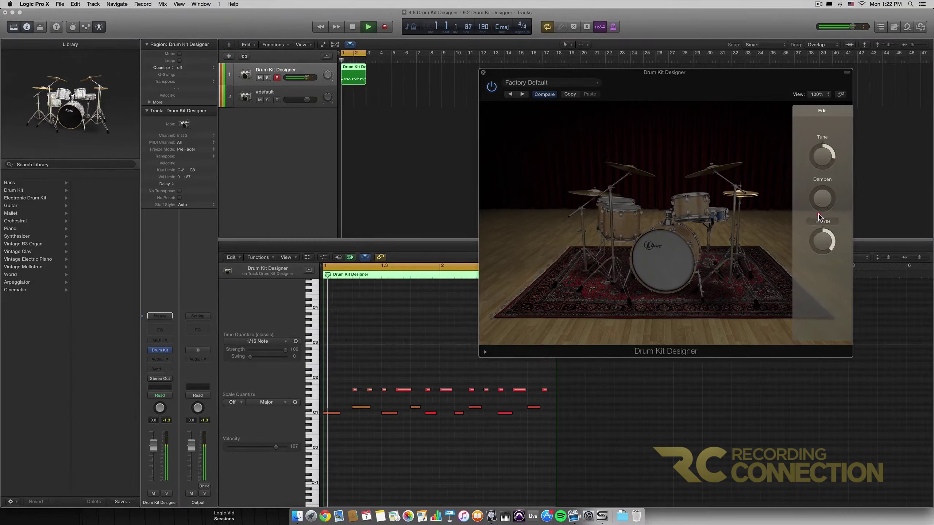
left_click_drag(818, 213, 820, 198)
left_click_drag(816, 139, 821, 178)
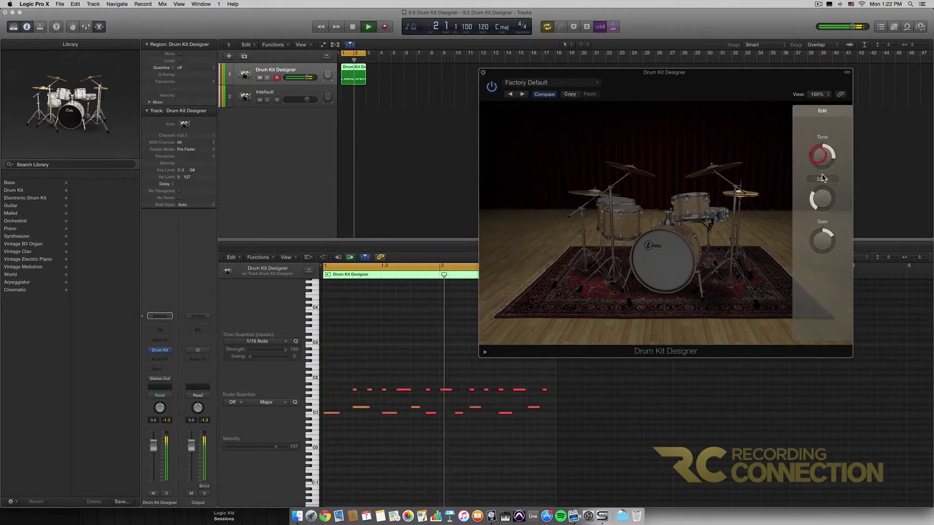
key("space")
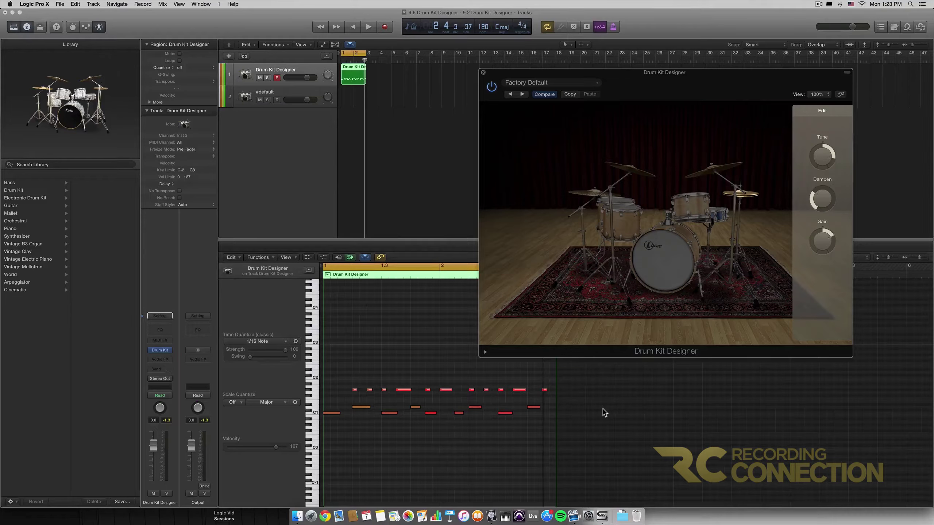
Step: Lower the velocity of all notes in the joined drum region to about 29 and listen to the softer loop
left_click(389, 356)
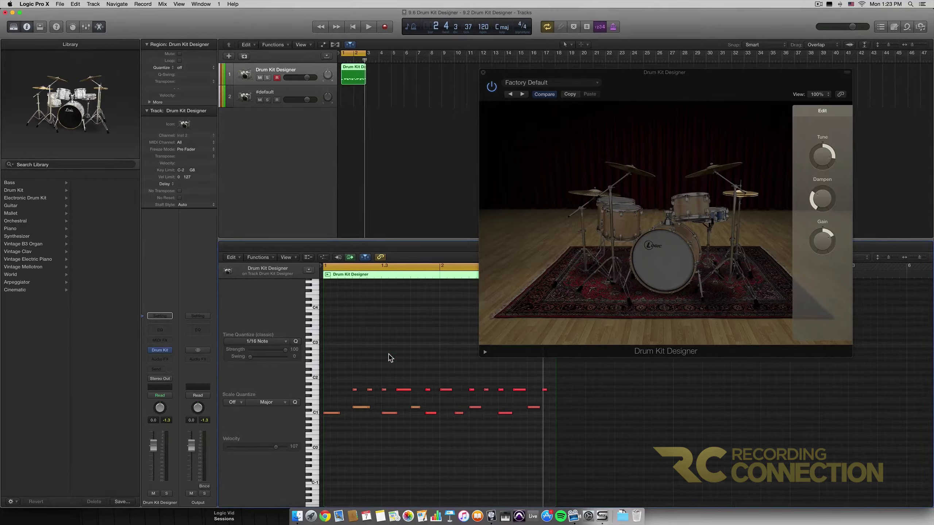
key("super+a")
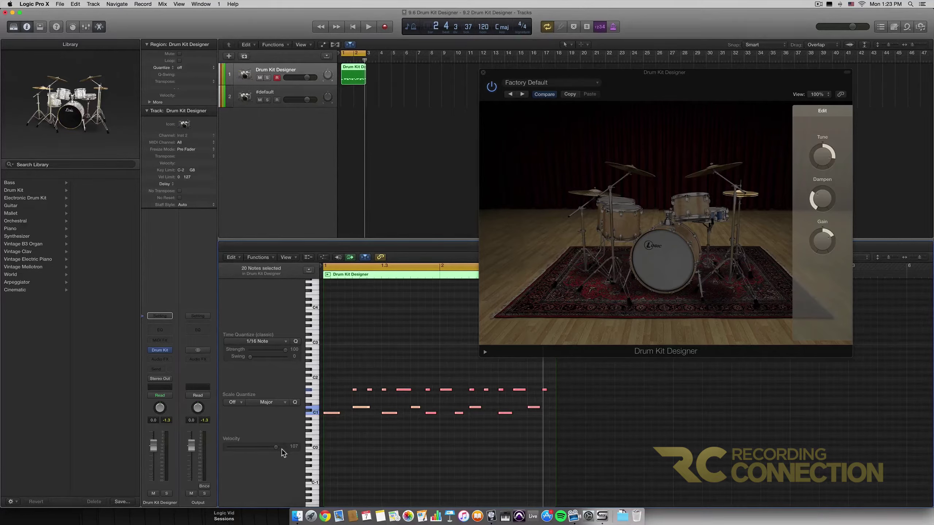
left_click_drag(276, 451, 241, 449)
key("space")
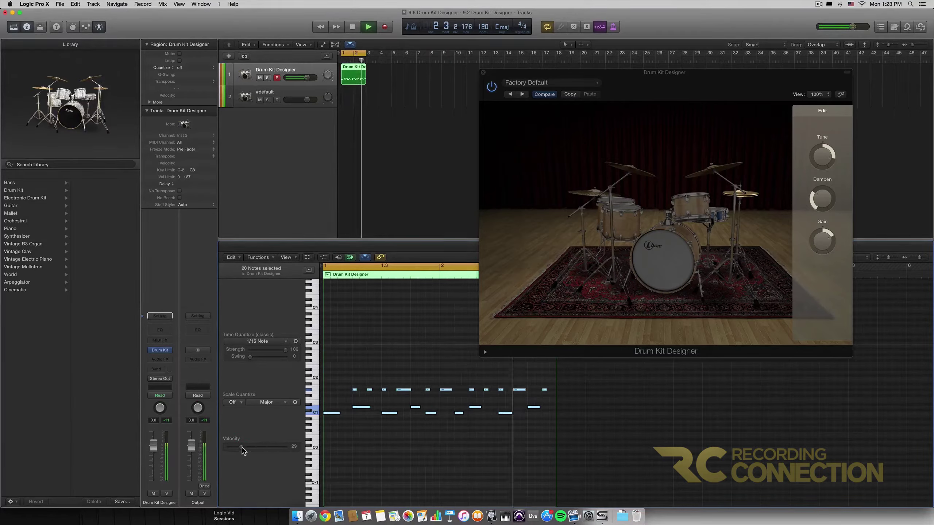
key("space")
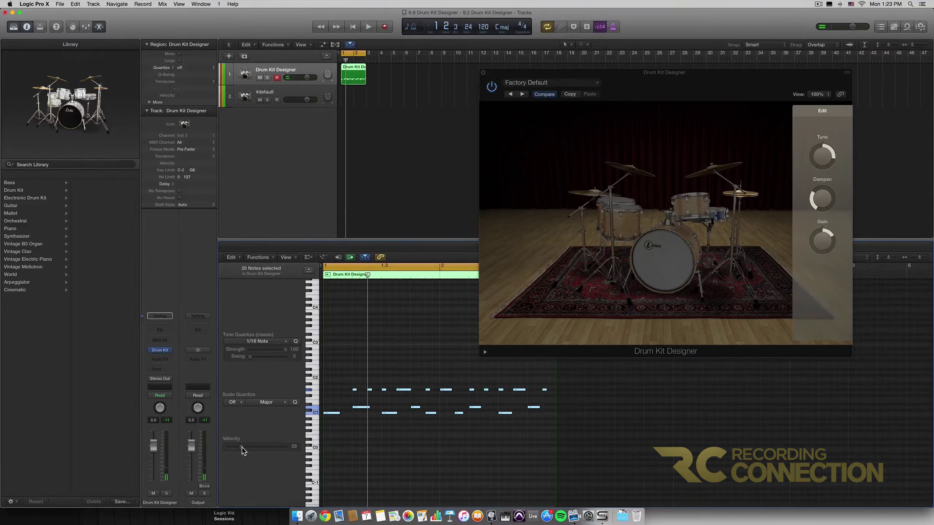
Step: Set the velocity of all drum notes to the maximum of 127 and play the loop from the beginning
left_click_drag(242, 447, 311, 452)
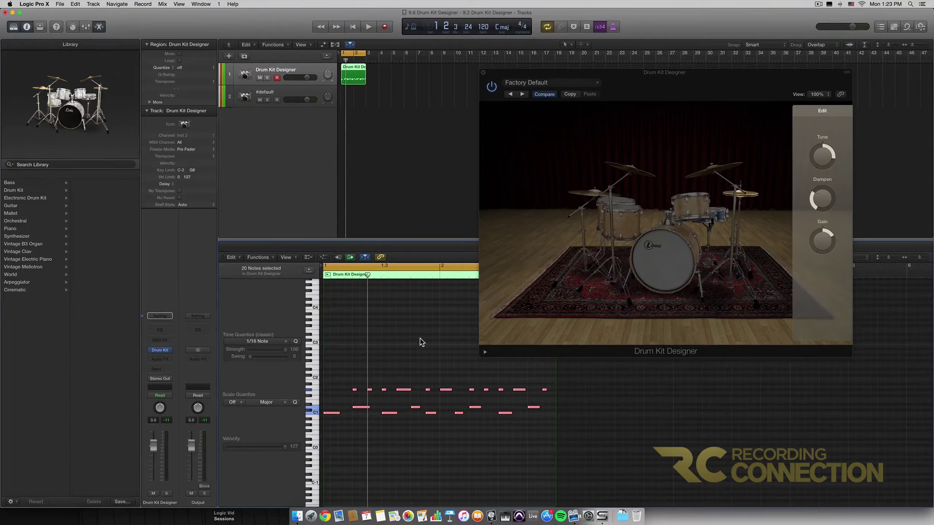
key("Return")
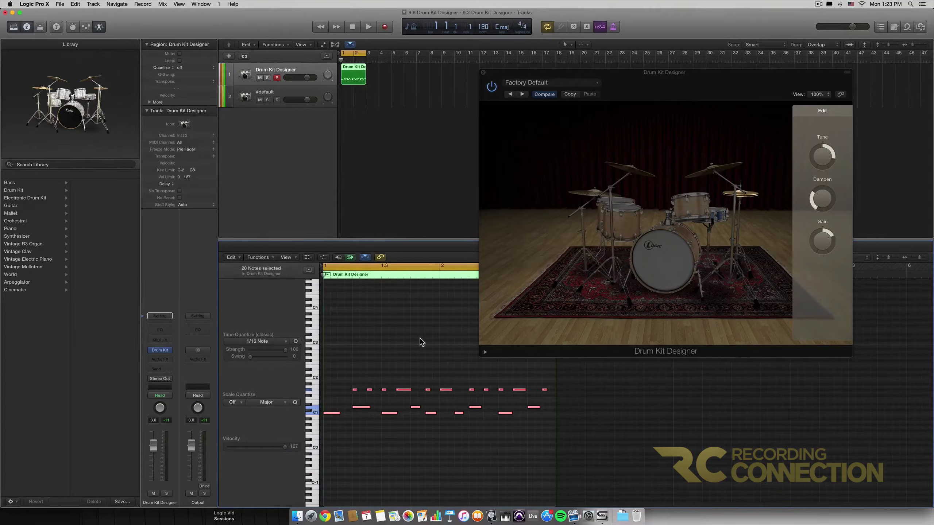
key("space")
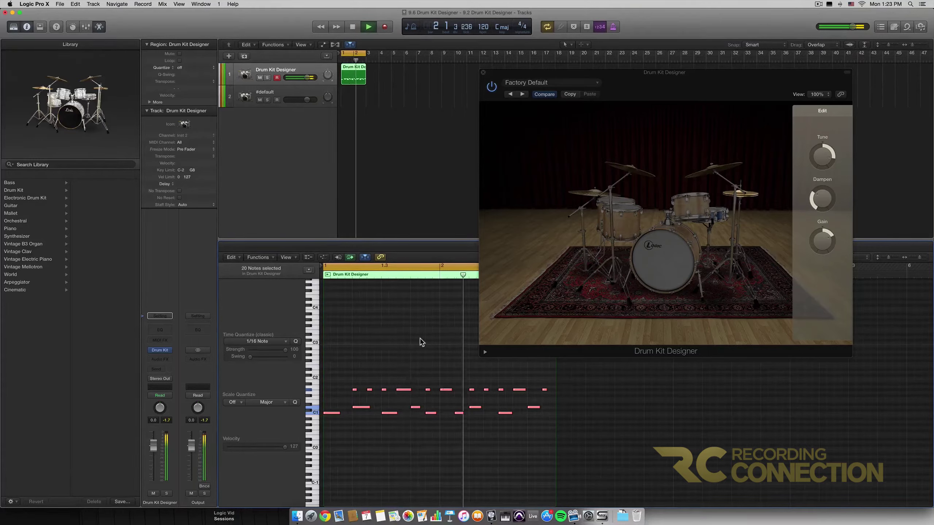
key("space")
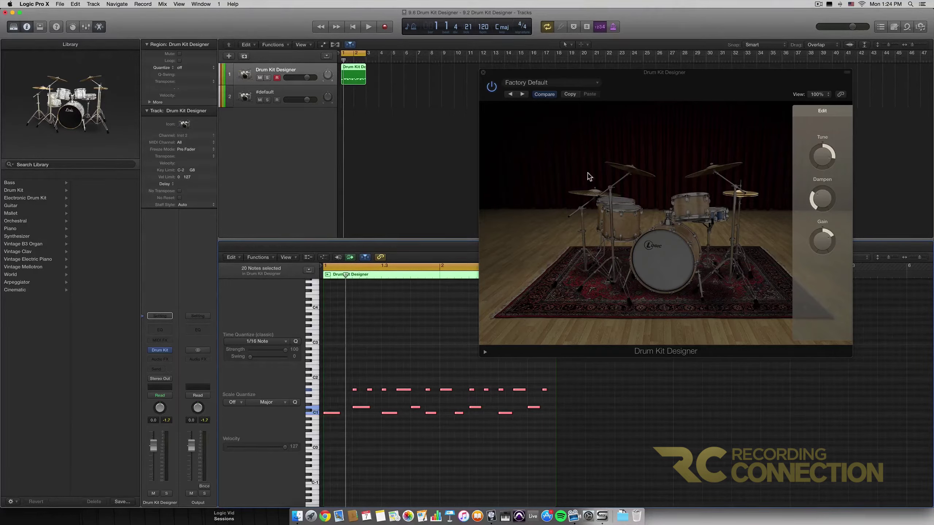
Step: Apply the Random Velocity MIDI transform with a range of 40 to 127 to all drum notes, and play the loop
left_click(382, 350)
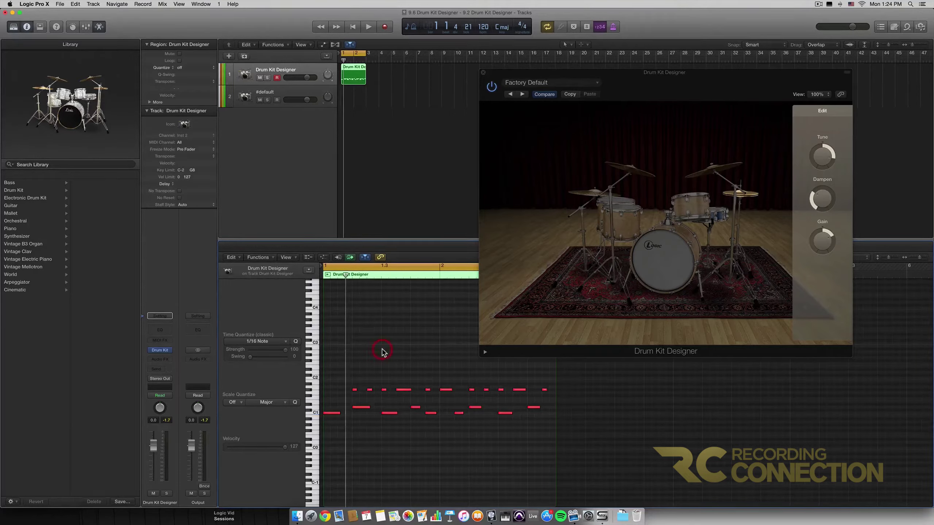
key("super+a")
left_click(274, 258)
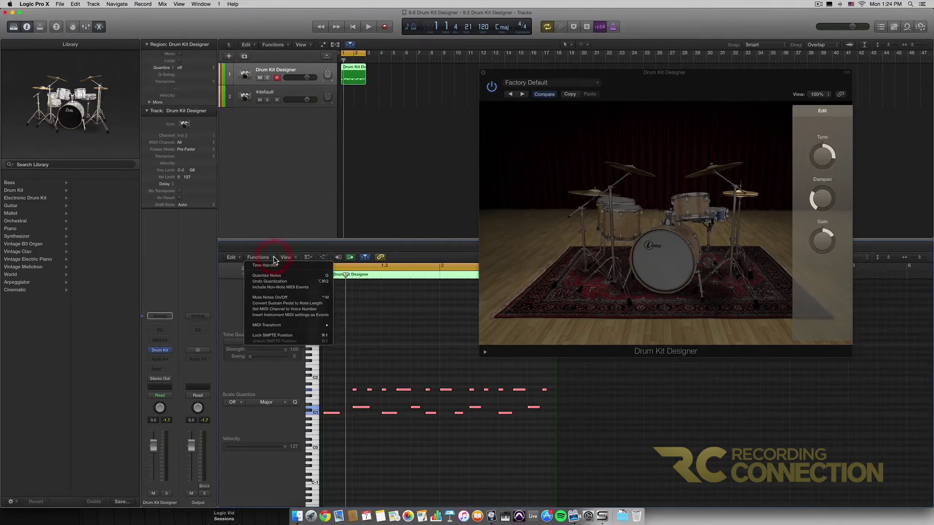
mouse_move(274, 326)
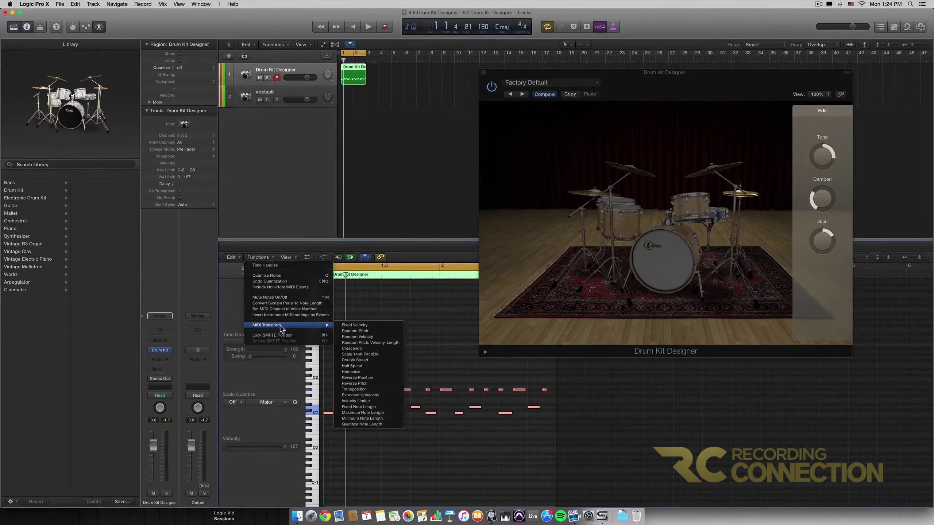
left_click(373, 337)
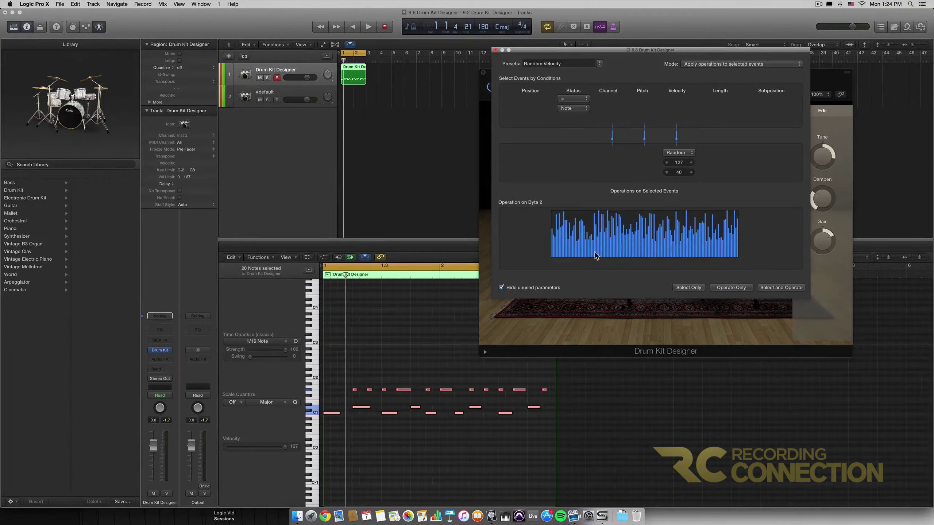
left_click(778, 288)
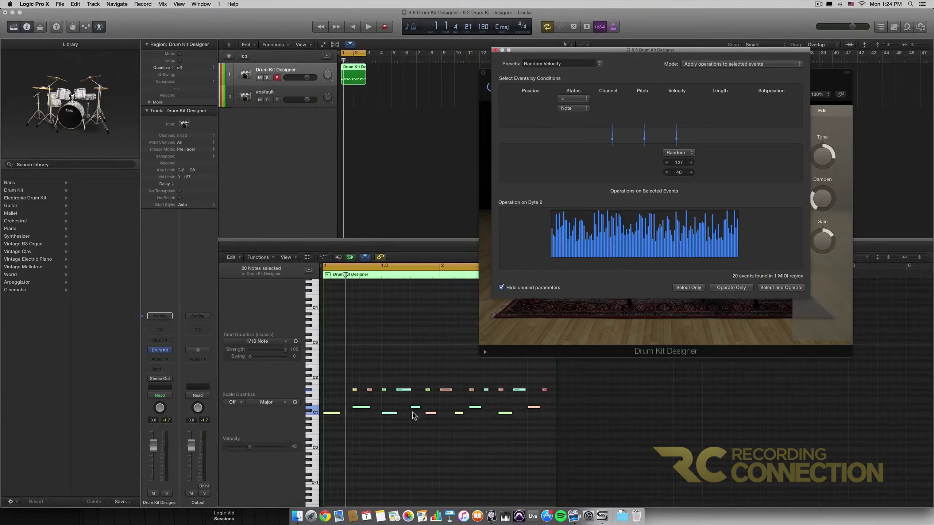
key("Return")
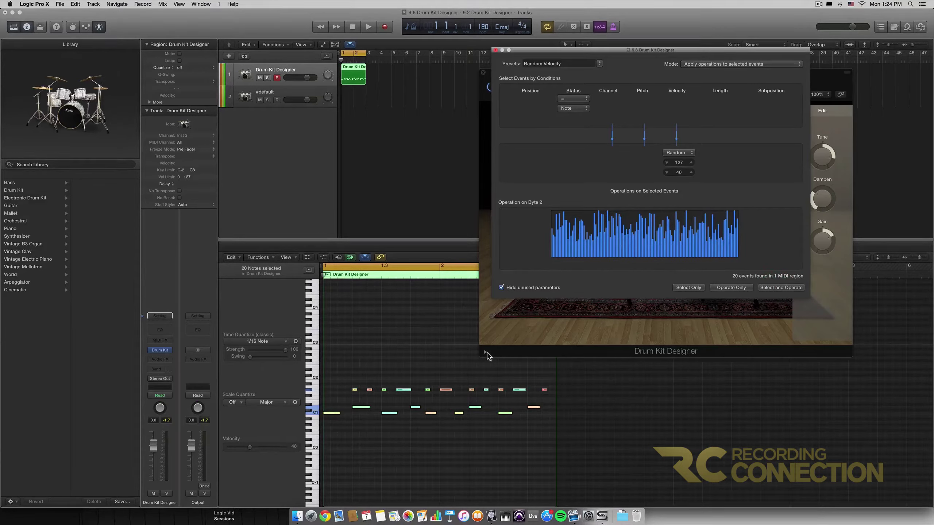
key("space")
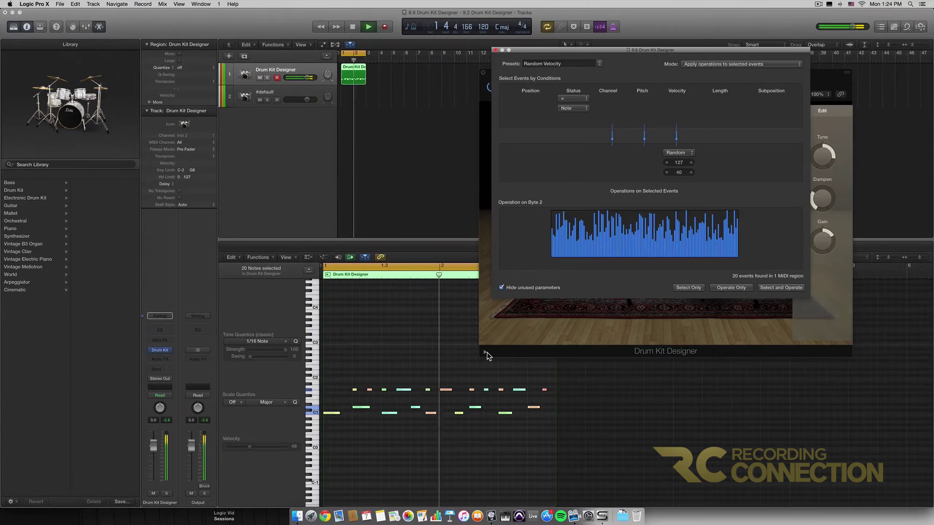
key("space")
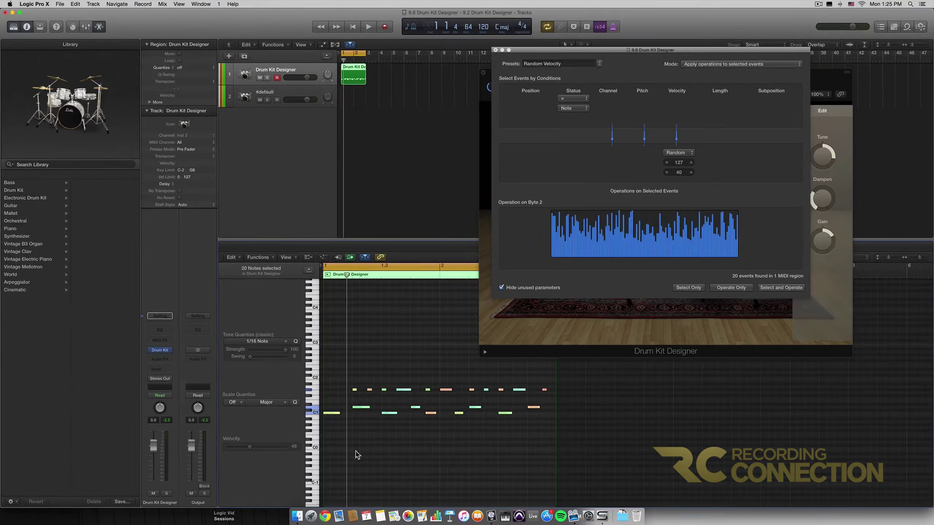
Step: Raise all drum notes to a velocity of about 99, and set only the hi-hat notes to about 77
left_click_drag(249, 447, 287, 440)
left_click(351, 368)
left_click_drag(347, 392, 546, 392)
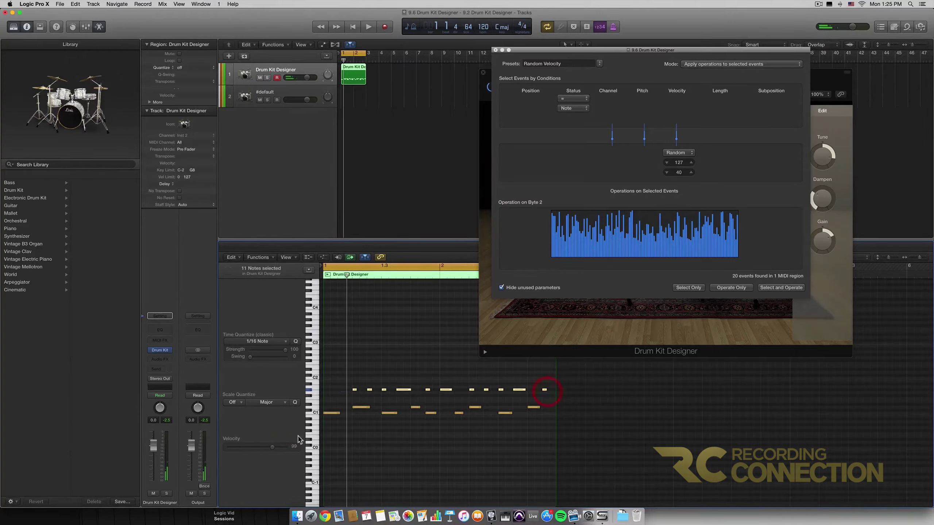
left_click_drag(270, 448, 262, 447)
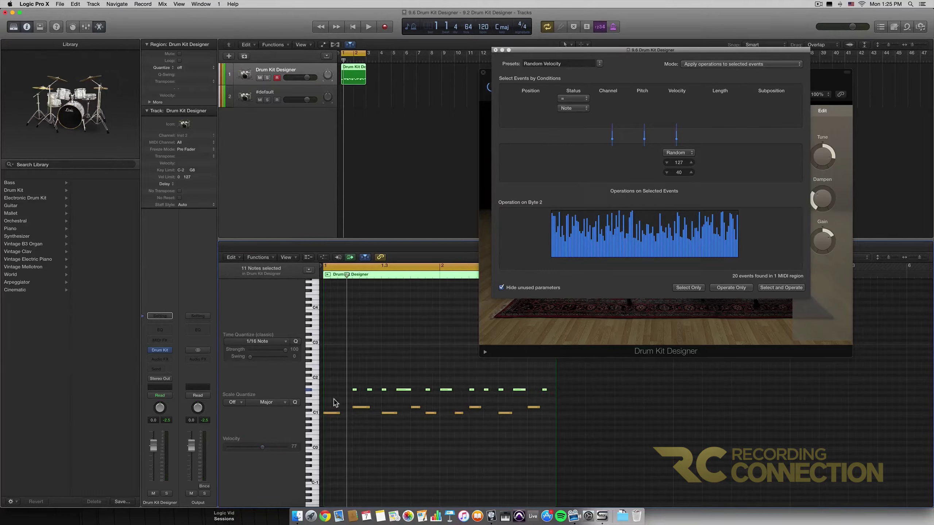
Step: Set the velocity of all kick notes to about 106 and play the loop briefly
left_click(315, 415)
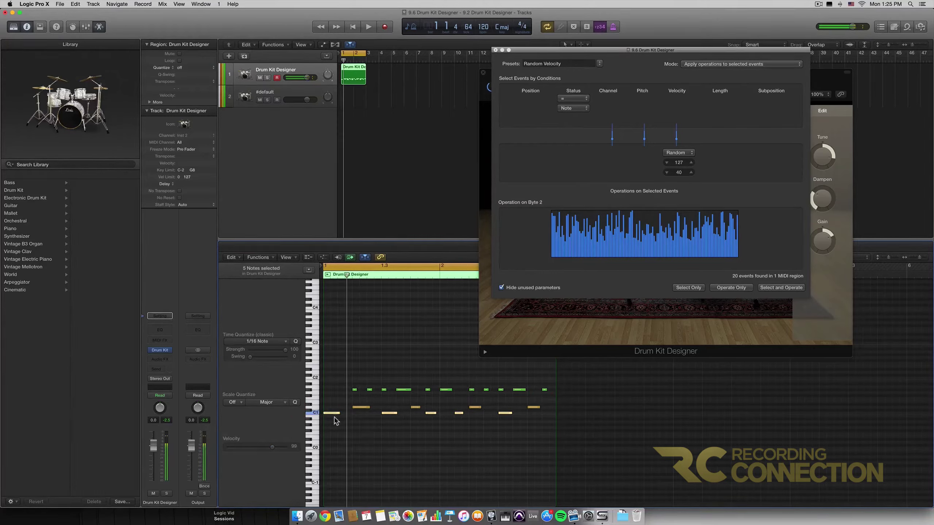
left_click_drag(272, 447, 274, 447)
key("space")
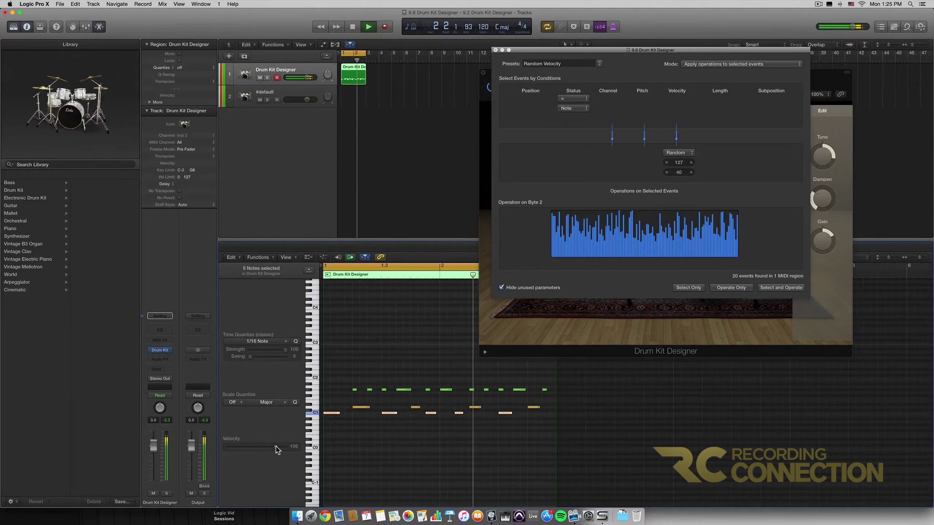
key("space")
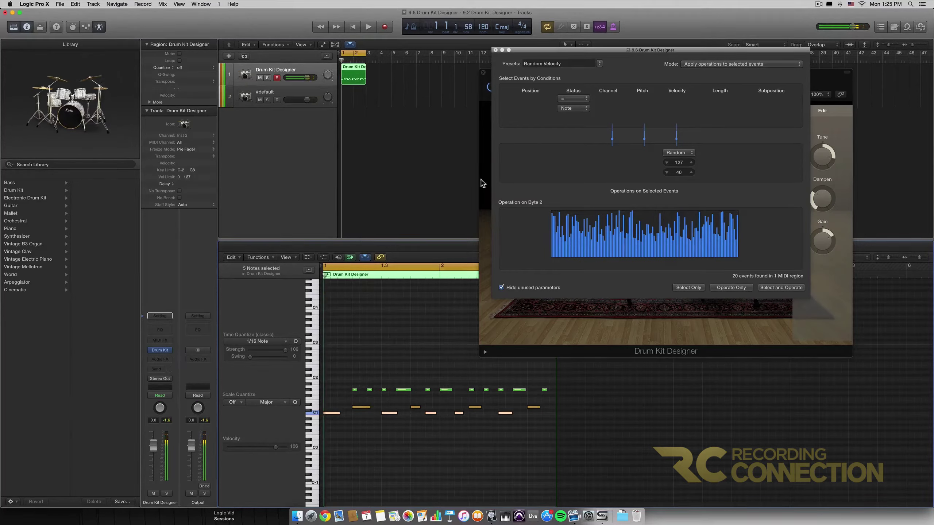
Step: Close the MIDI Transform window and delete the second track, #default
left_click(495, 50)
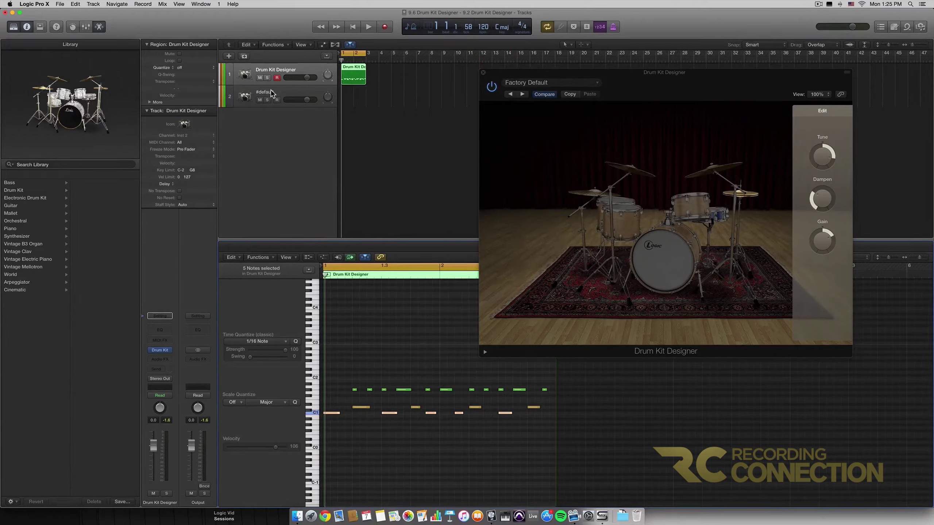
left_click(313, 97)
key("super+BackSpace")
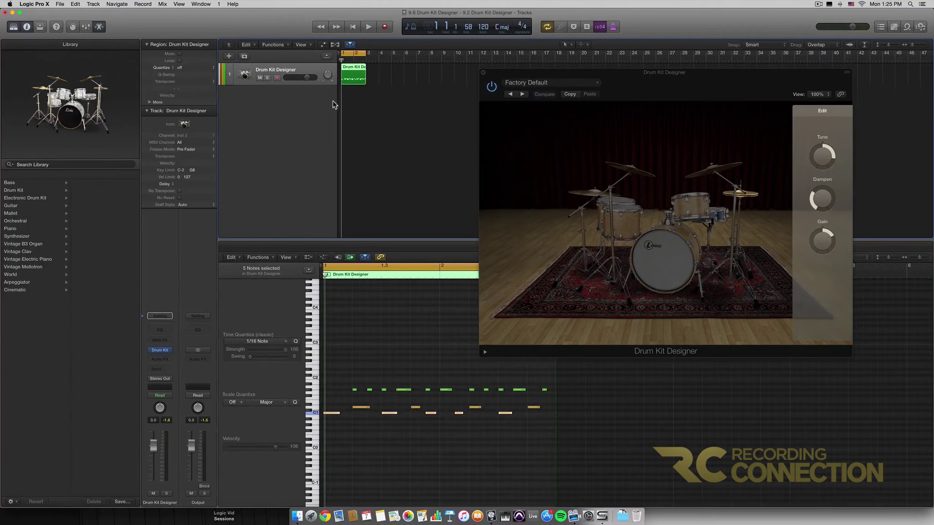
Step: Audition the East Bay Kit and Heavy Kit presets while the loop plays, and load the Smash Kit
left_click(596, 84)
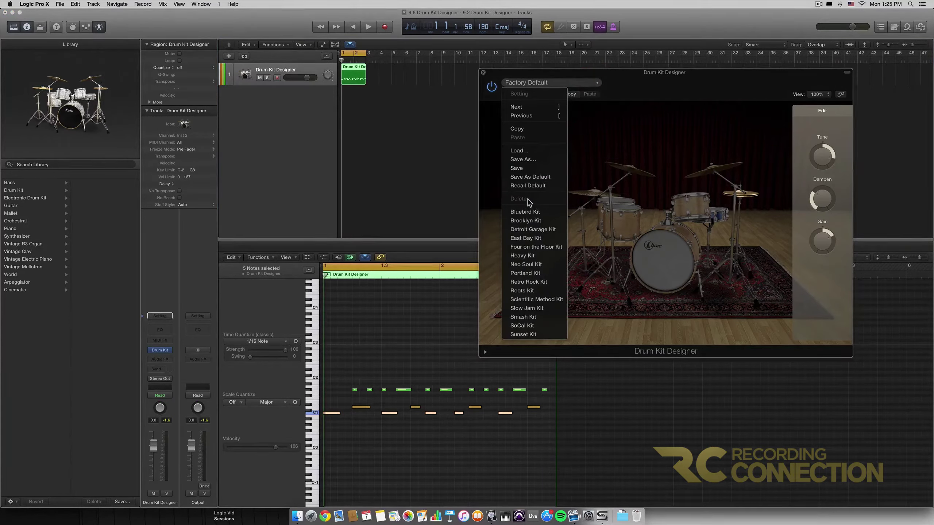
left_click(530, 239)
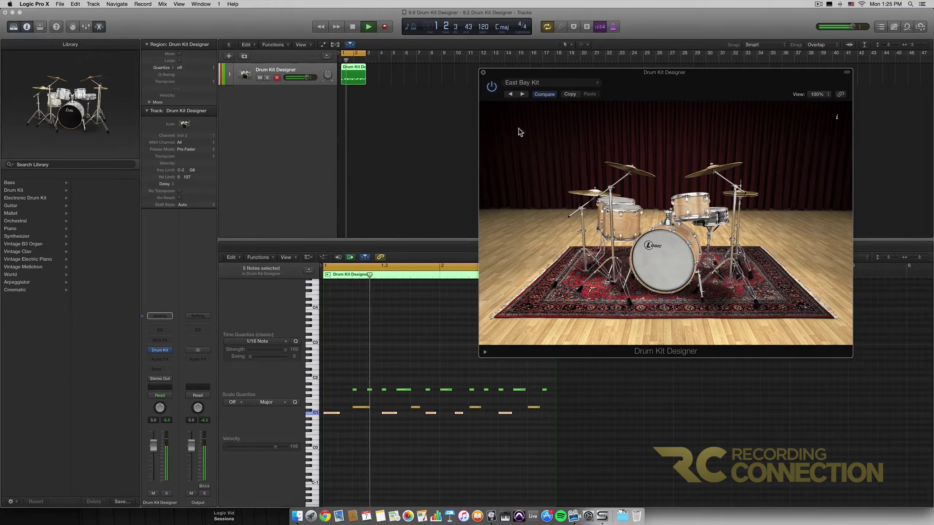
left_click(596, 82)
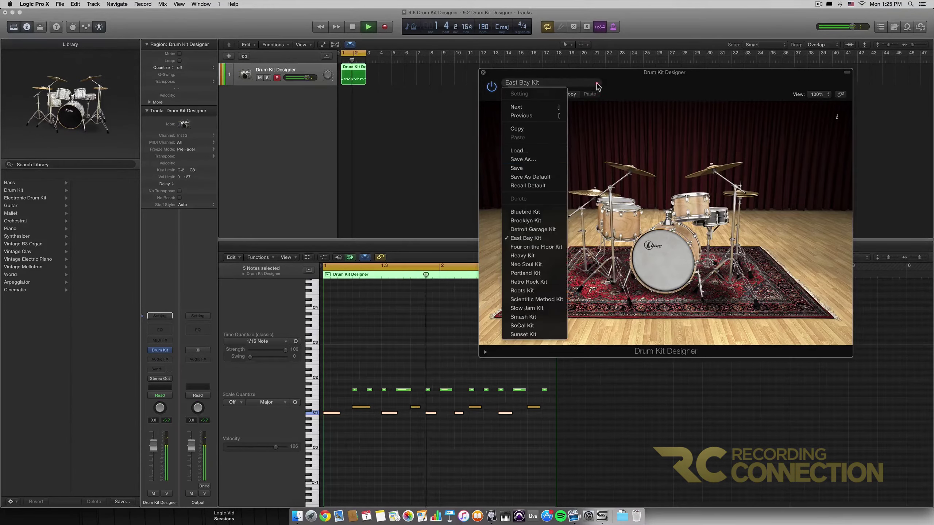
left_click(533, 256)
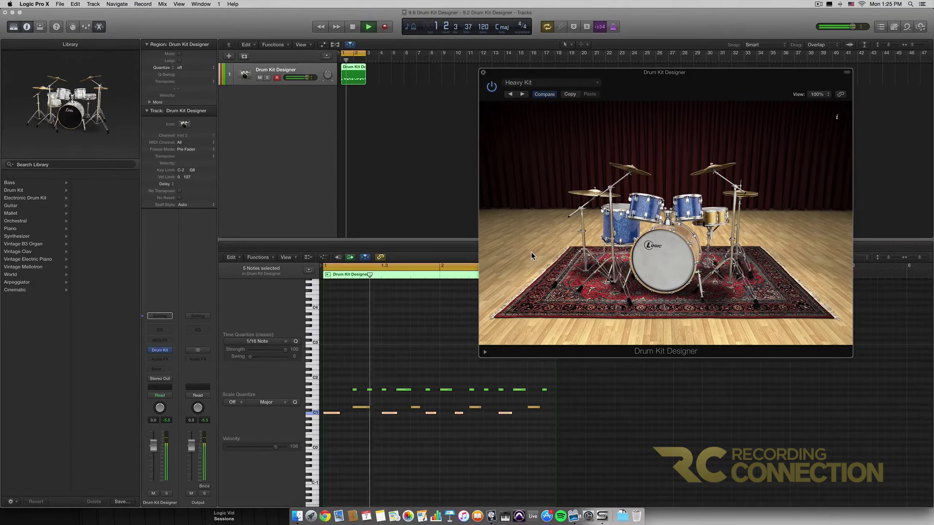
left_click(597, 84)
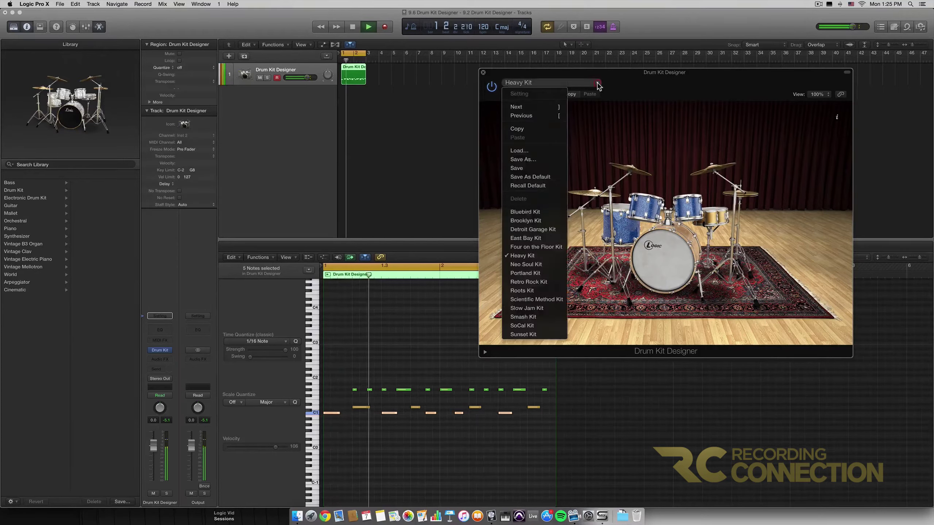
left_click(535, 317)
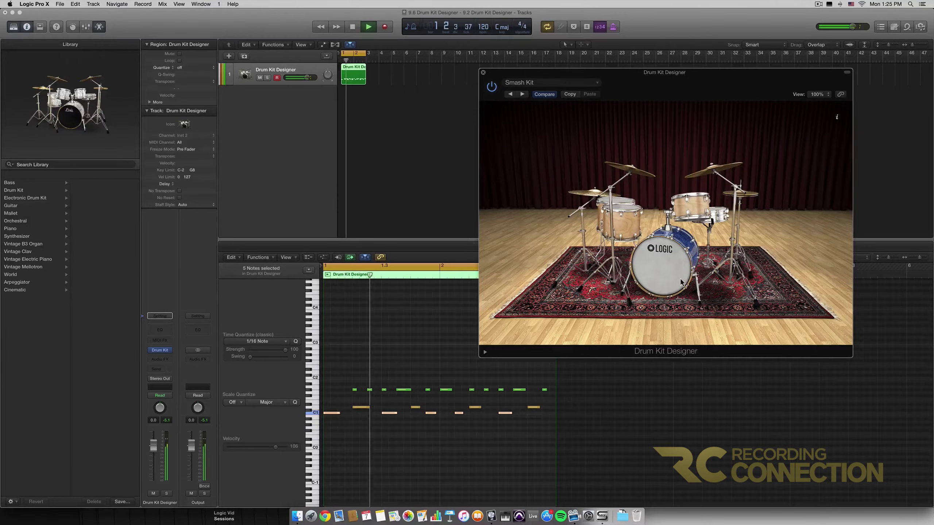
Step: Audition the Smash Kit's kick, snare, hi-hat, crashes and toms, and view the separate Low, Mid and High tom controls
left_click(666, 271)
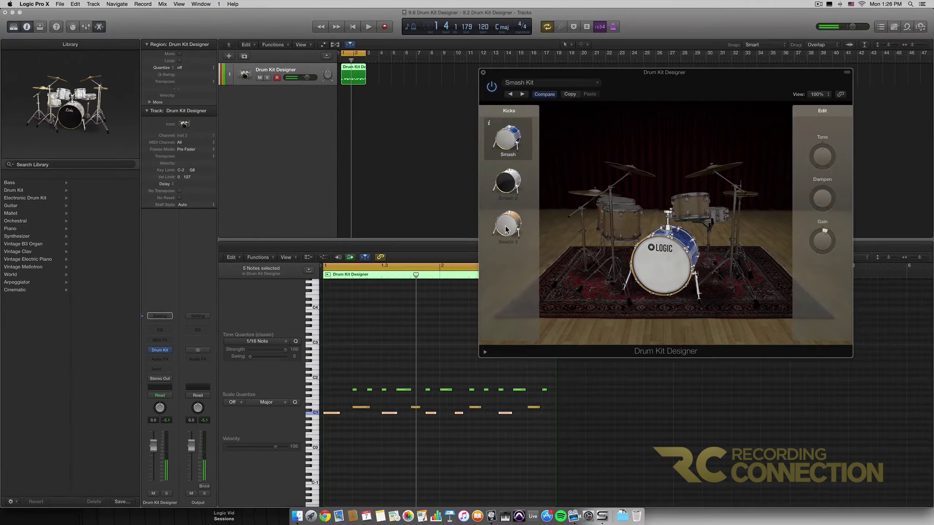
left_click(718, 215)
left_click(743, 193)
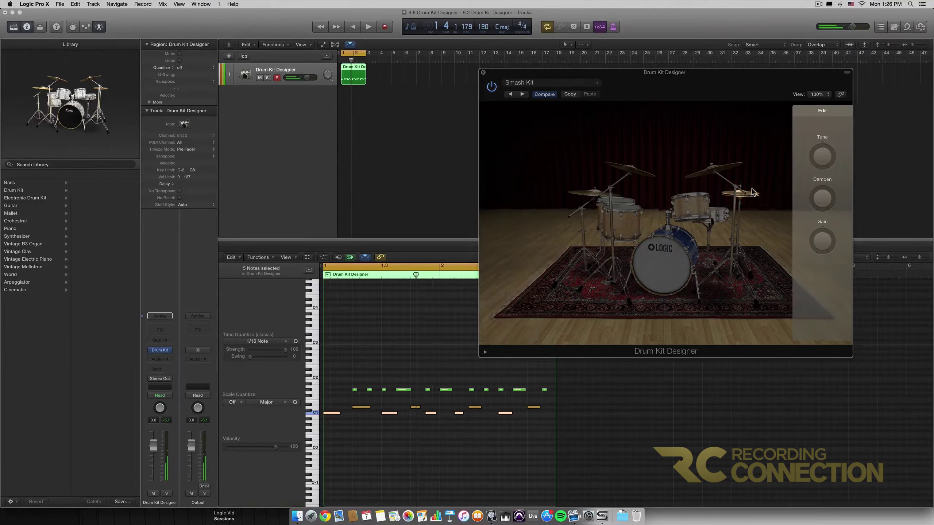
left_click(719, 171)
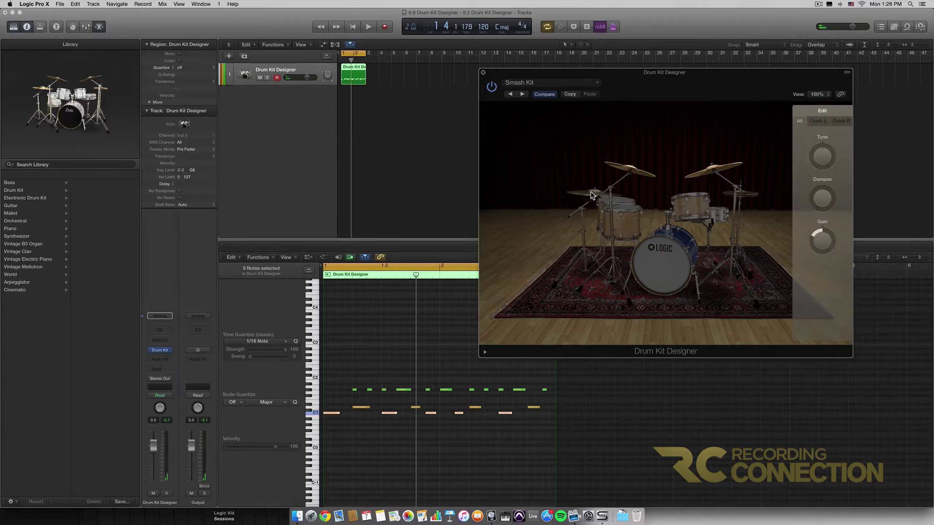
left_click(626, 232)
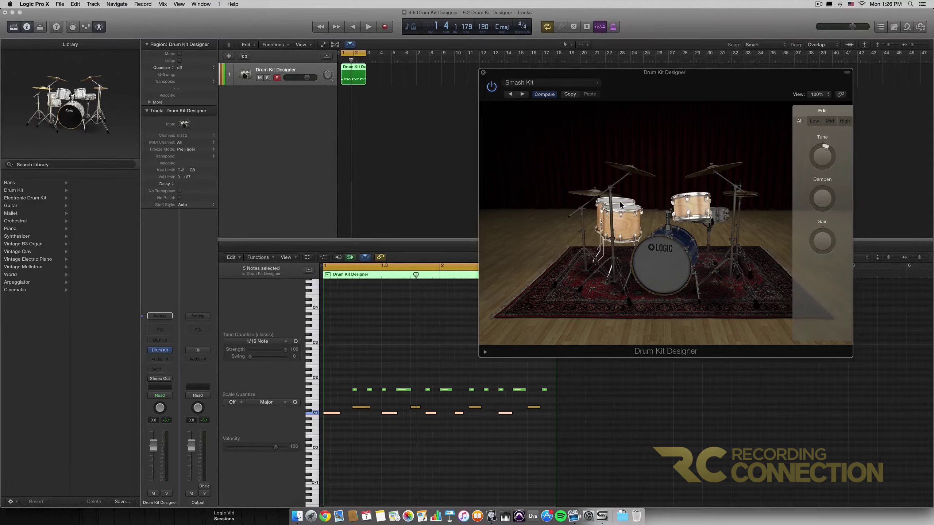
left_click(815, 125)
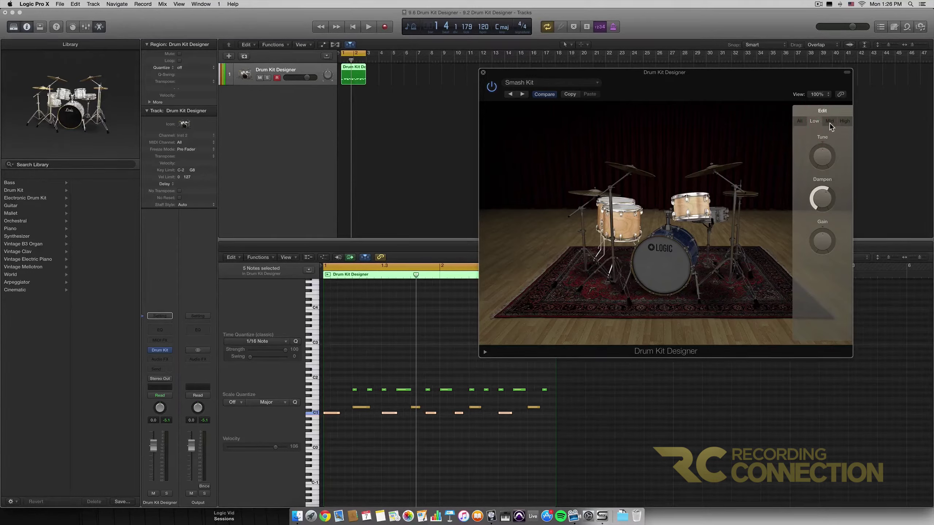
left_click(830, 123)
left_click(845, 123)
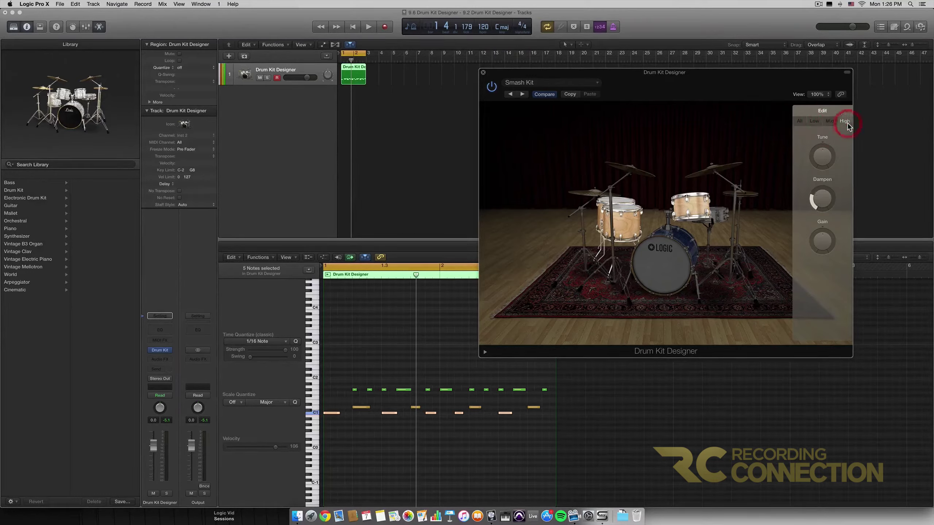
Step: View the separate Crash L and Crash R edit controls and audition the ride cymbal
left_click(722, 169)
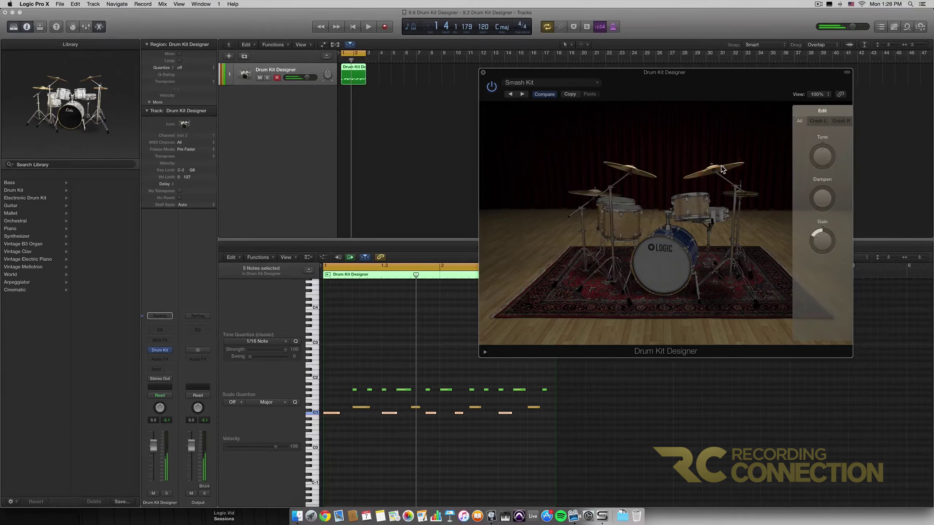
left_click(815, 126)
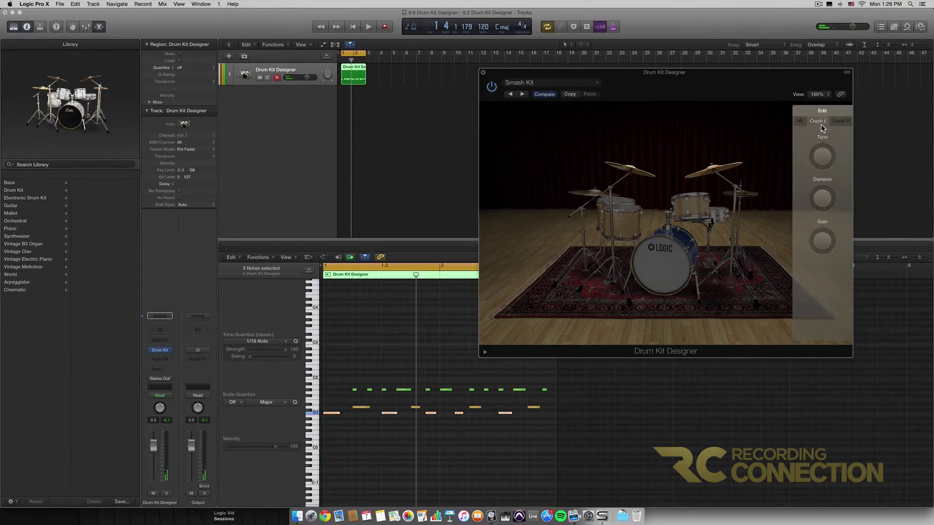
left_click(841, 125)
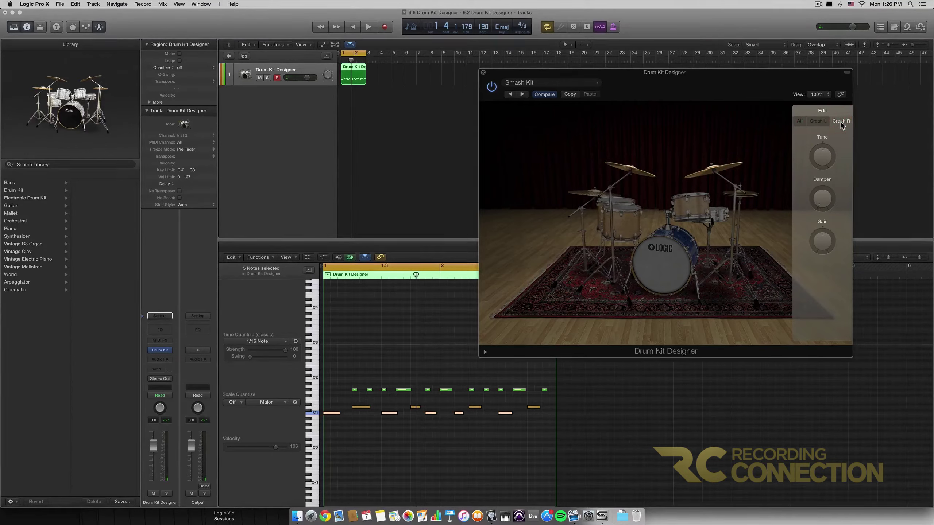
left_click(581, 197)
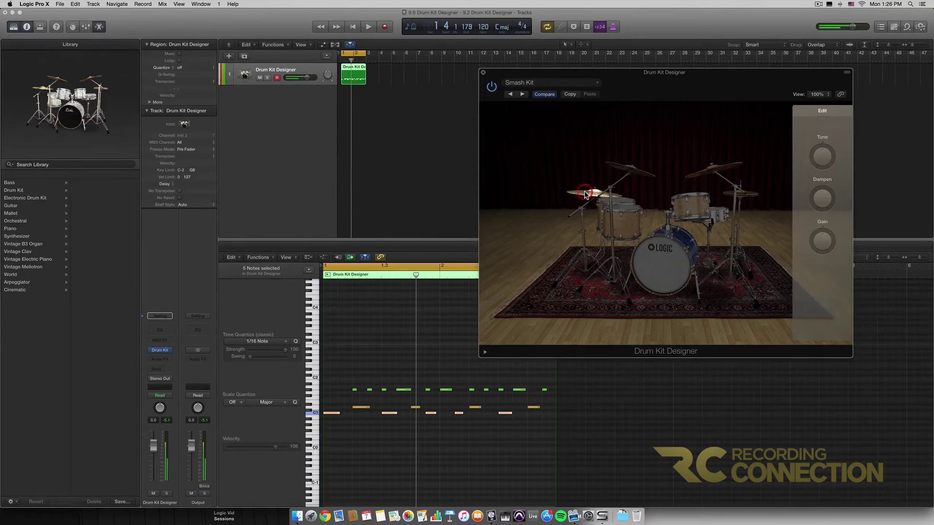
left_click(633, 174)
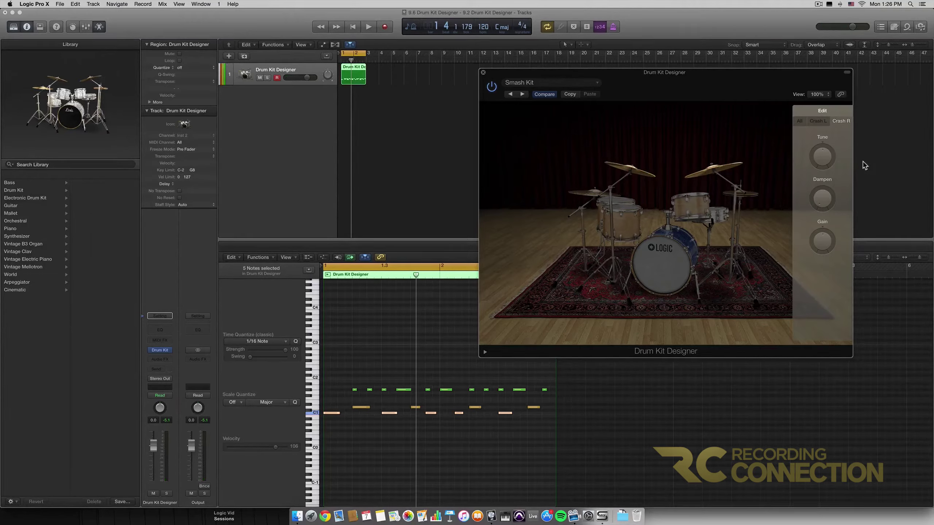
mouse_move(816, 149)
Step: Open the Library's Drum Kit category and compare its patches with the kit presets offered in Drum Kit Designer
left_click(596, 83)
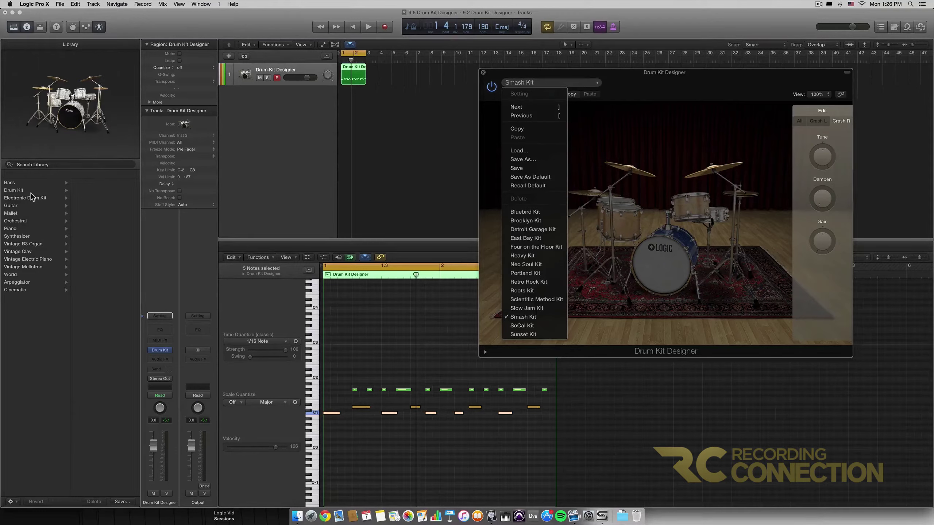
left_click(382, 128)
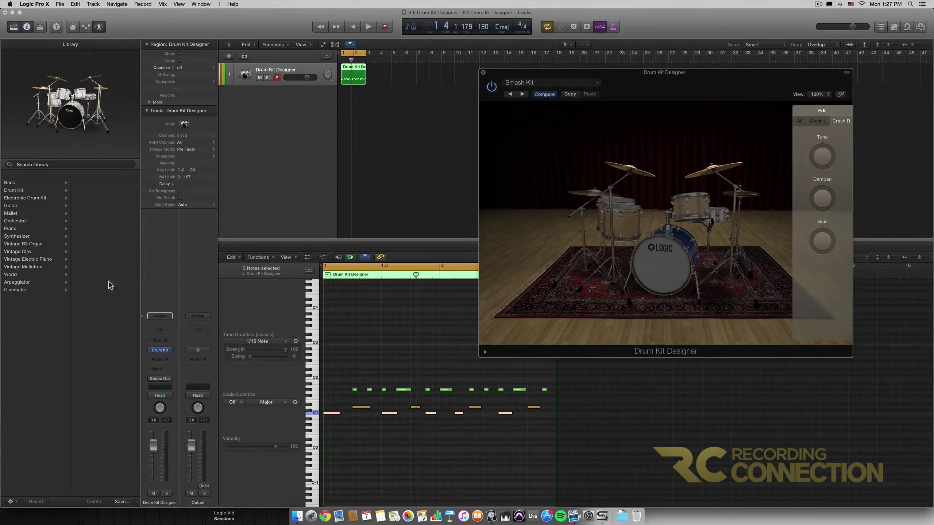
left_click(18, 191)
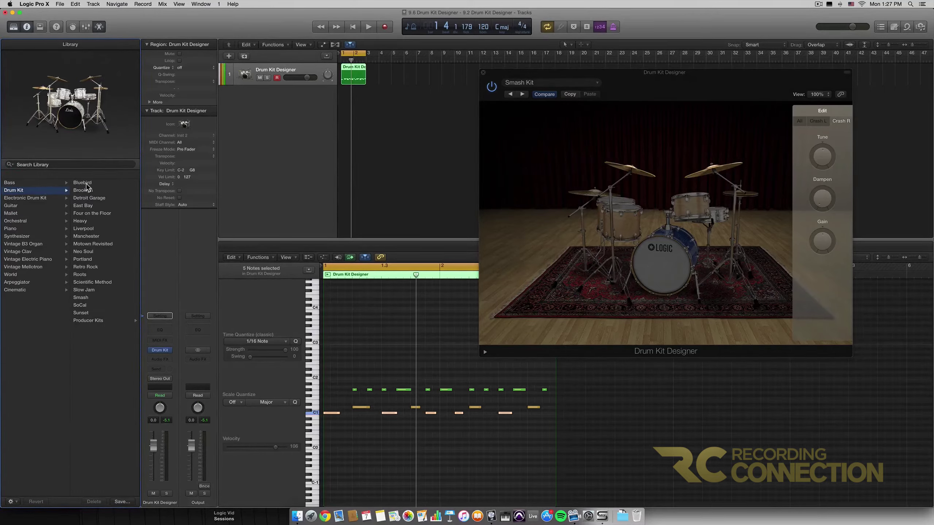
left_click(597, 84)
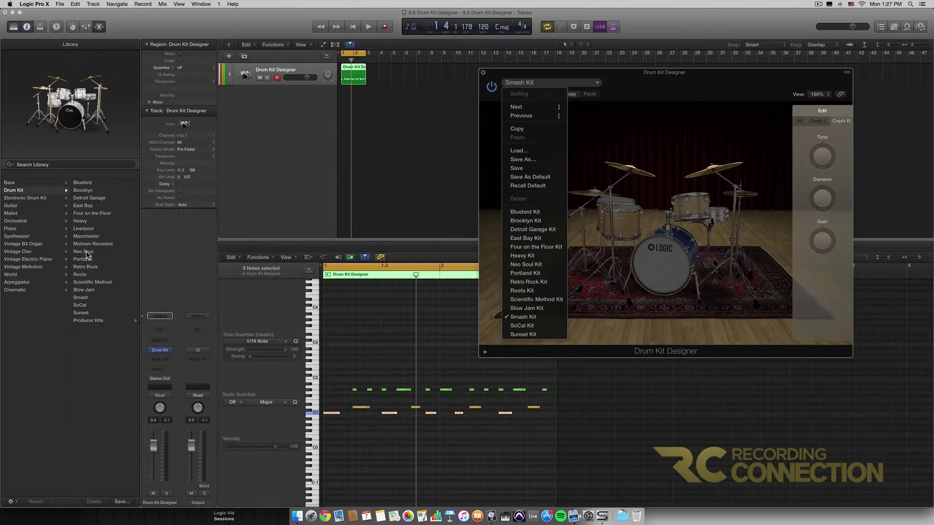
Step: Load the Scientific Method+ patch from the Library's Producer Kits and close the open plug-in window
left_click(96, 322)
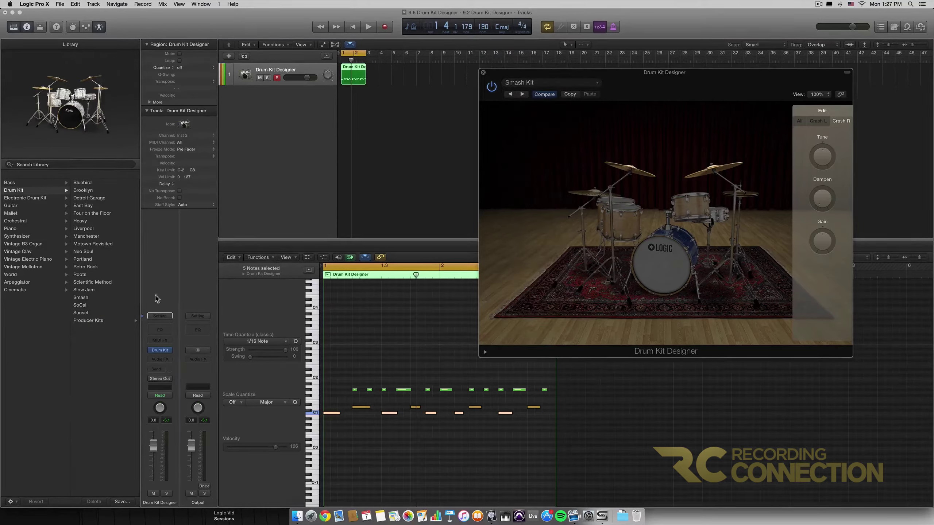
left_click(95, 322)
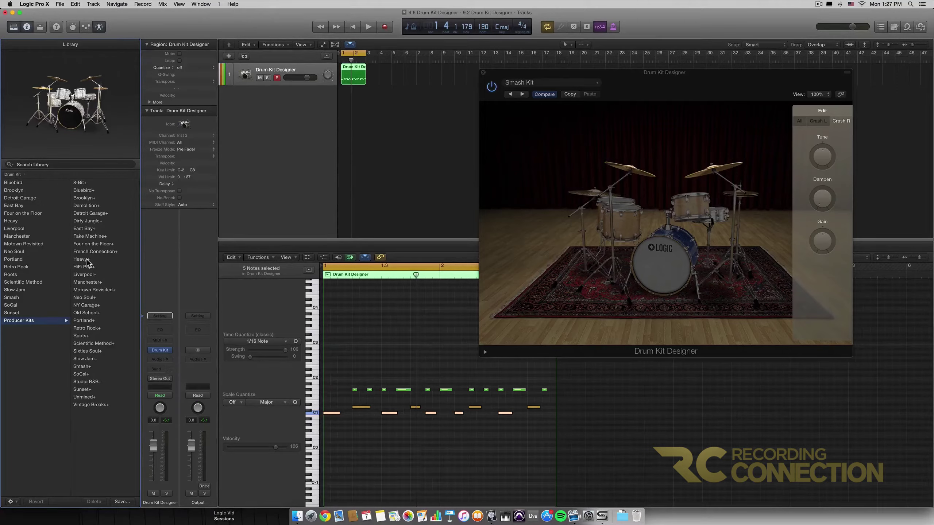
left_click(104, 344)
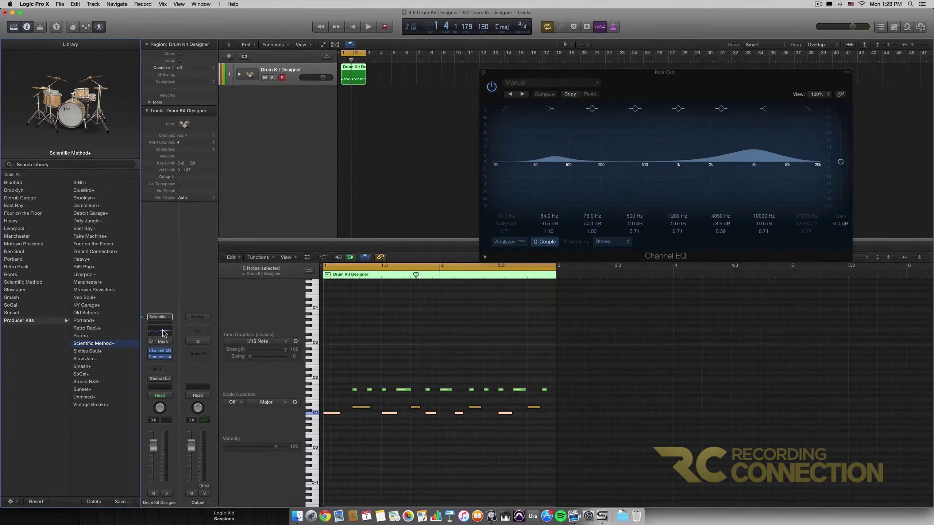
mouse_move(162, 360)
left_click(484, 73)
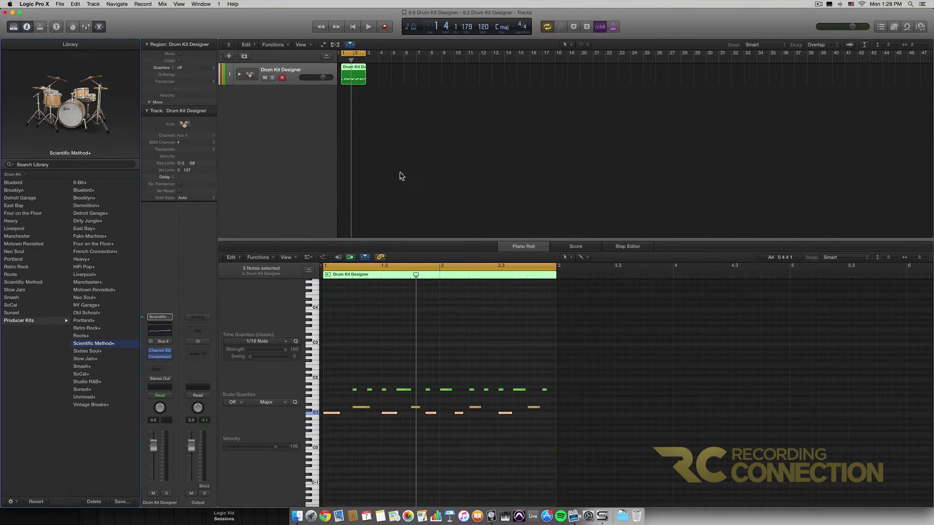
Step: Play the loop and audition the Studio R&B+ producer kit, and load Roots+
key("space")
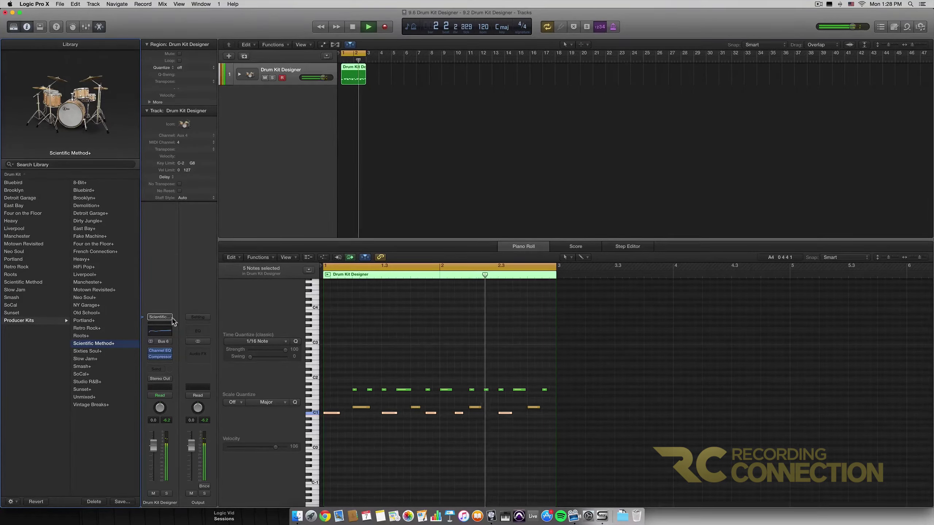
left_click(88, 381)
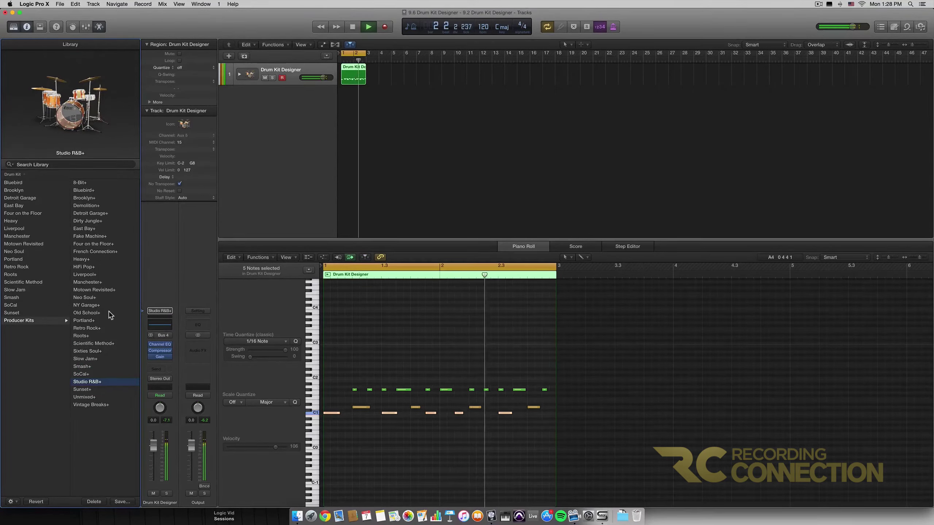
left_click(81, 335)
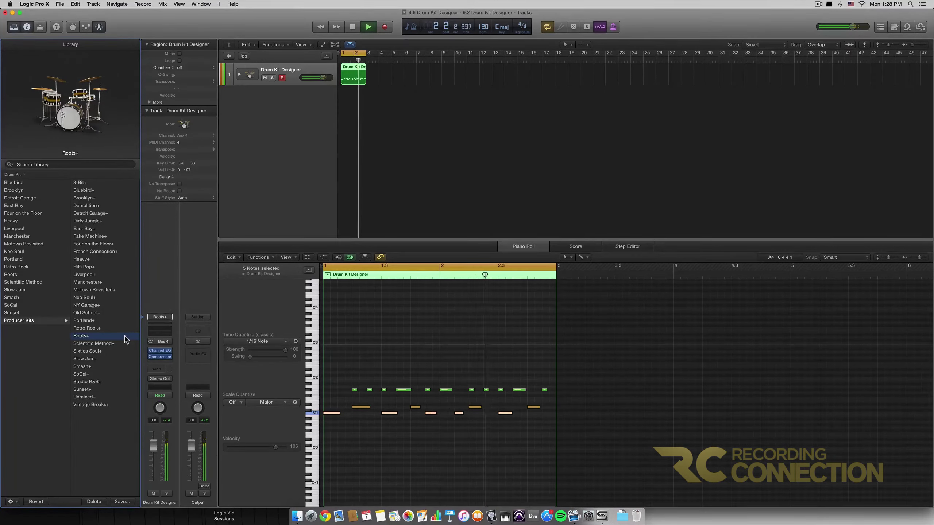
Step: Audition the Neo Soul+ producer kit, load Brooklyn+, and play the loop with it before stopping playback
left_click(86, 298)
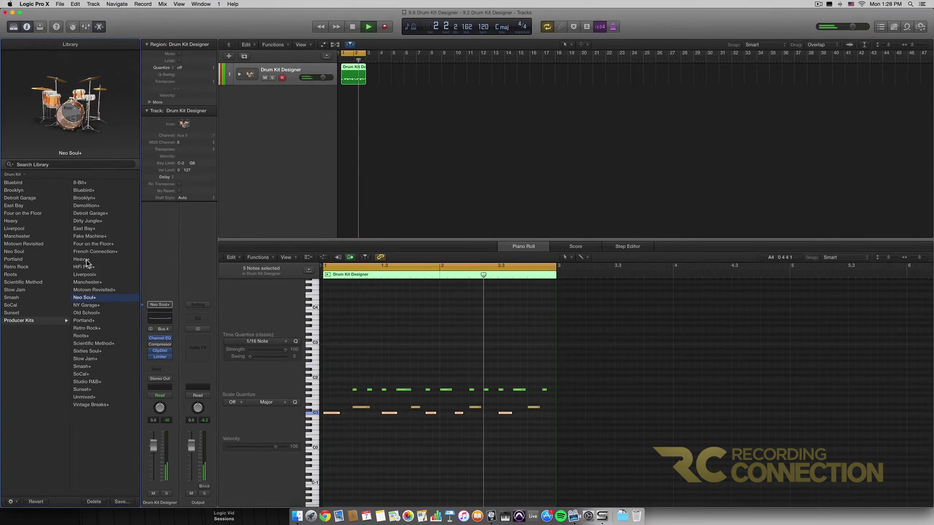
left_click(91, 199)
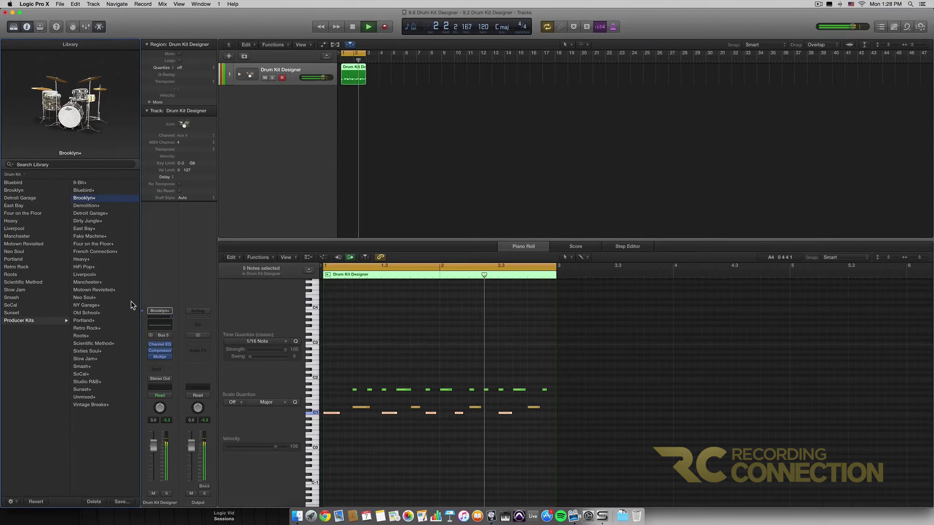
key("space")
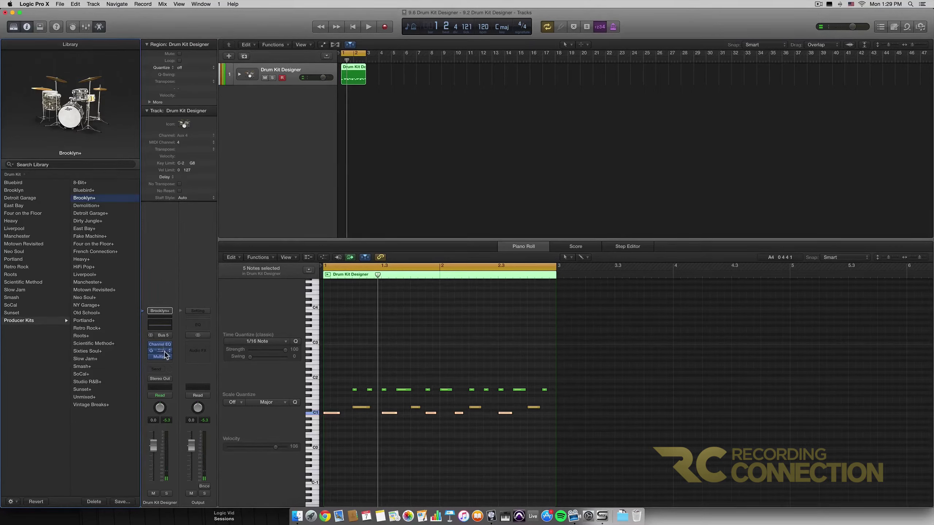
mouse_move(160, 359)
key("space")
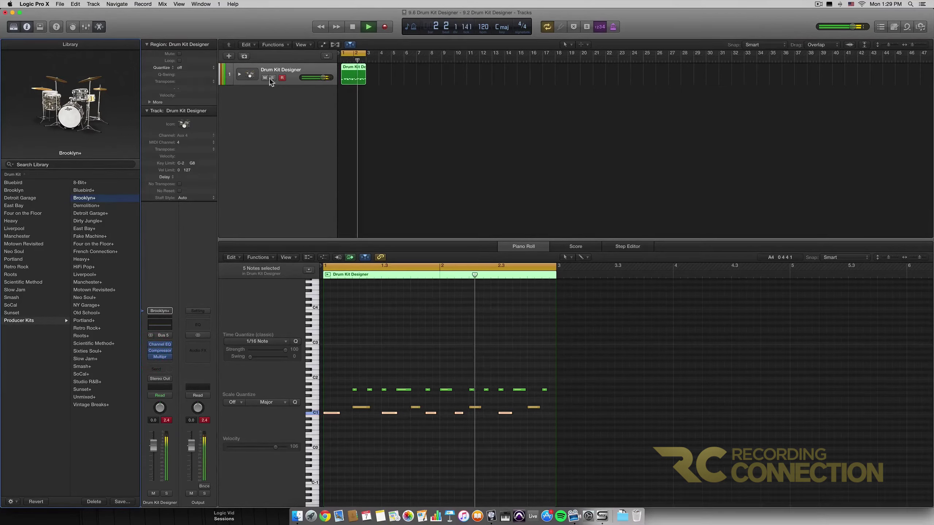
key("space")
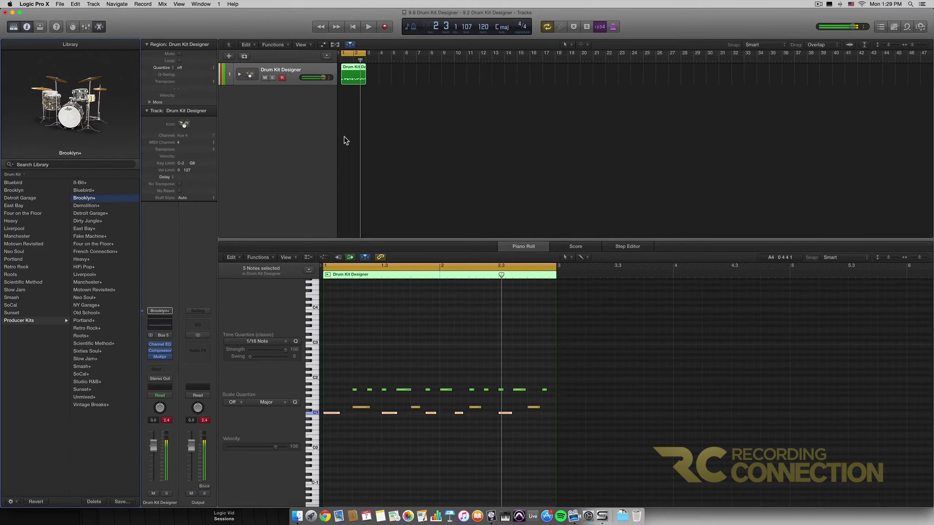
Step: Expand the Drum Kit Designer track stack into its subtracks and hide the Piano Roll editor
left_click(239, 78)
scroll(300, 115, "down", 3)
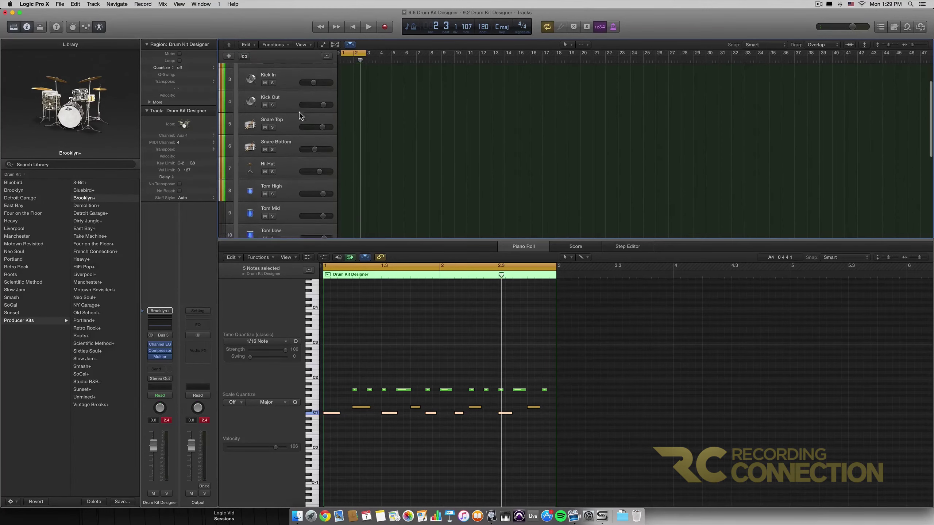
scroll(300, 116, "up", 3)
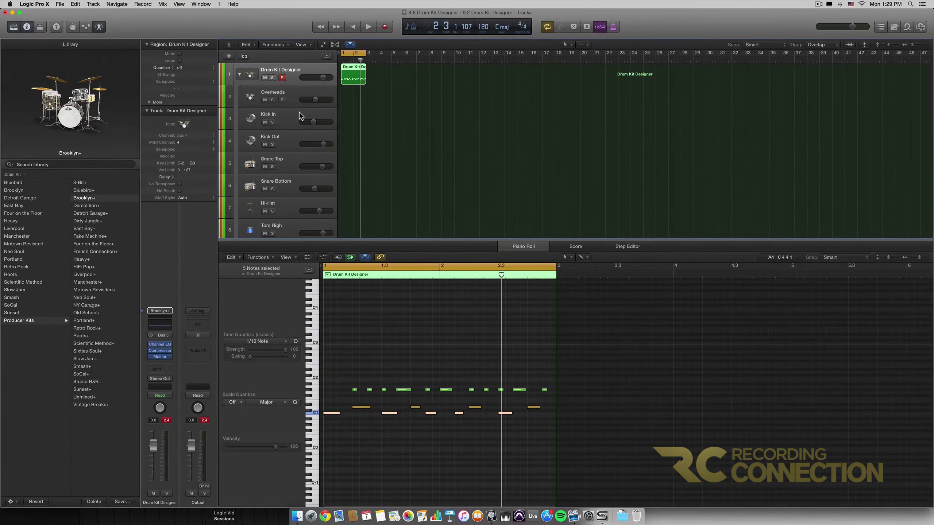
key("e")
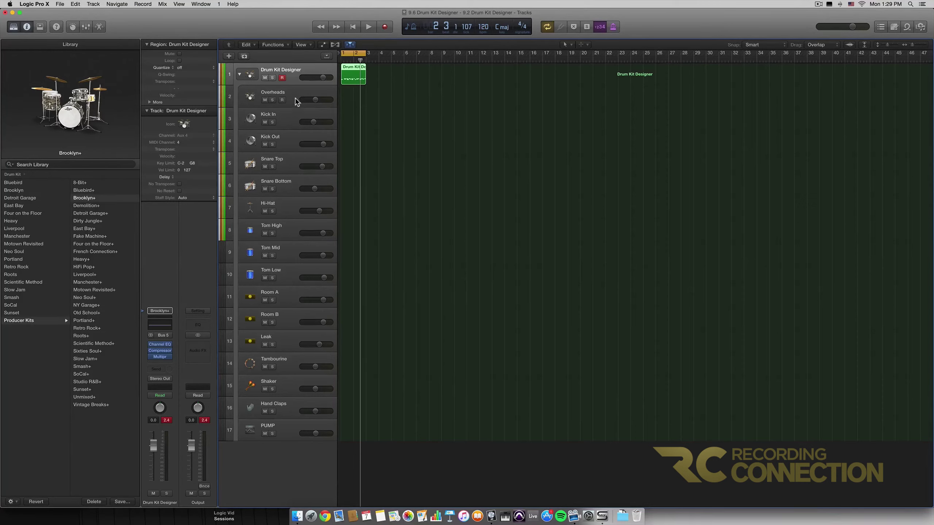
Step: Select the kick, snare, hi-hat, tom, room and Tambourine subtracks in turn and examine their channel strips
left_click(286, 119)
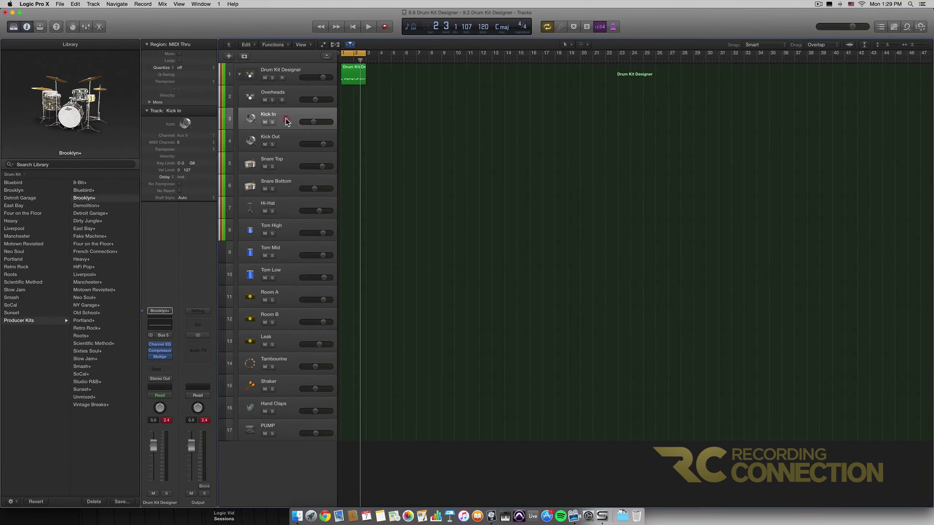
left_click(284, 137)
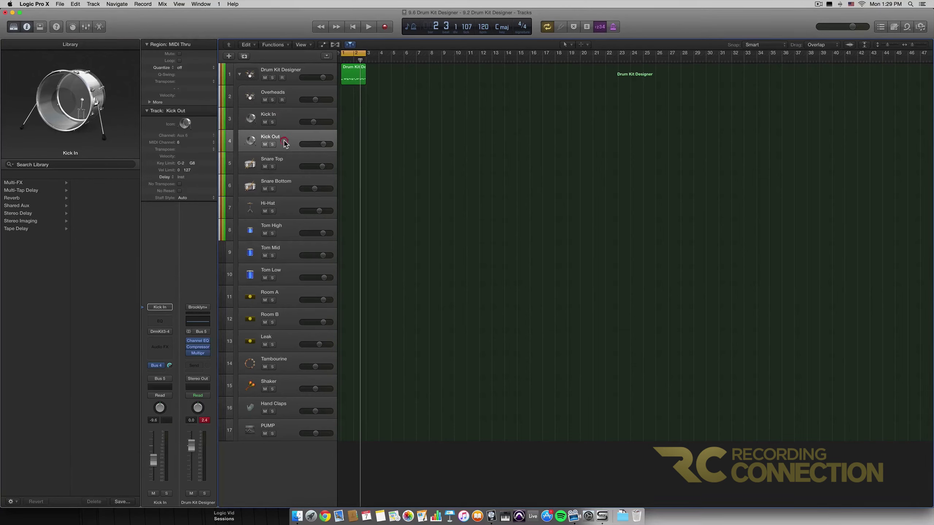
left_click(289, 170)
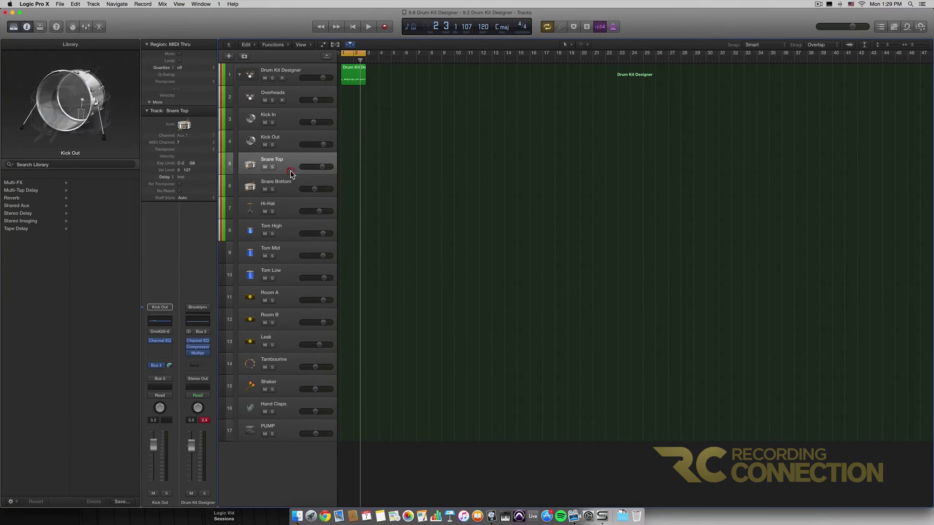
left_click(287, 186)
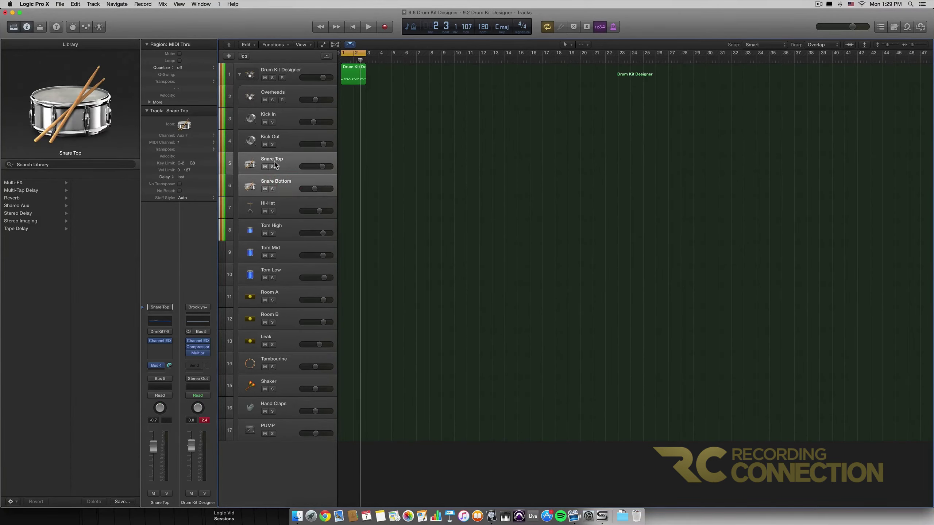
left_click(287, 206)
left_click(289, 234)
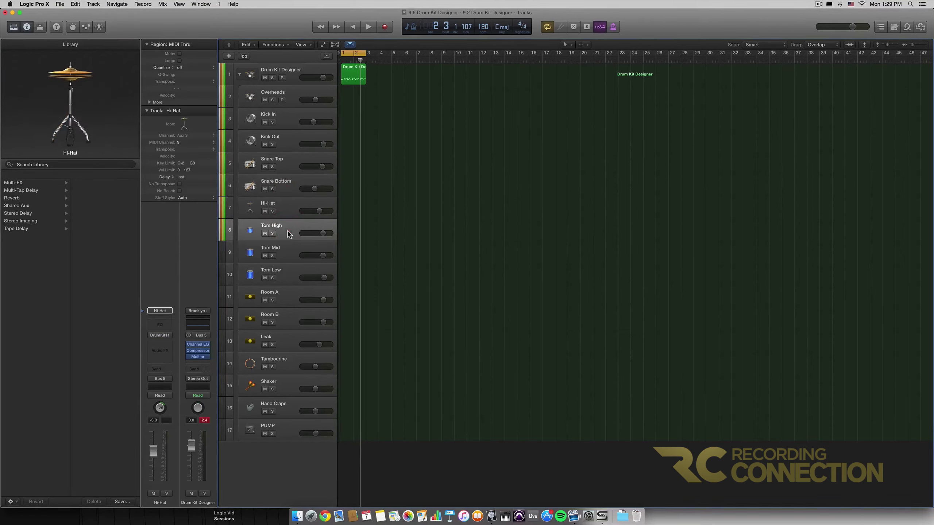
left_click(288, 267, "shift")
scroll(276, 227, "up", 1)
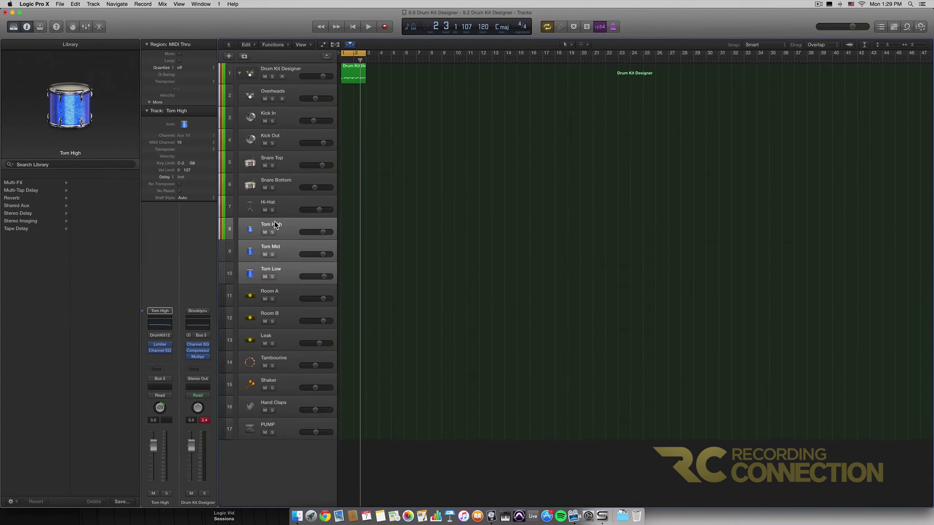
left_click(285, 301)
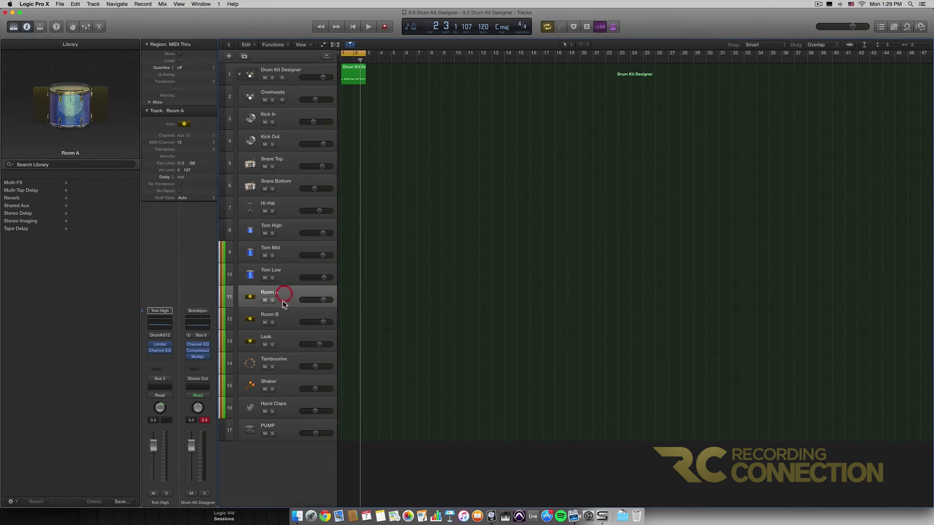
left_click(286, 325, "shift")
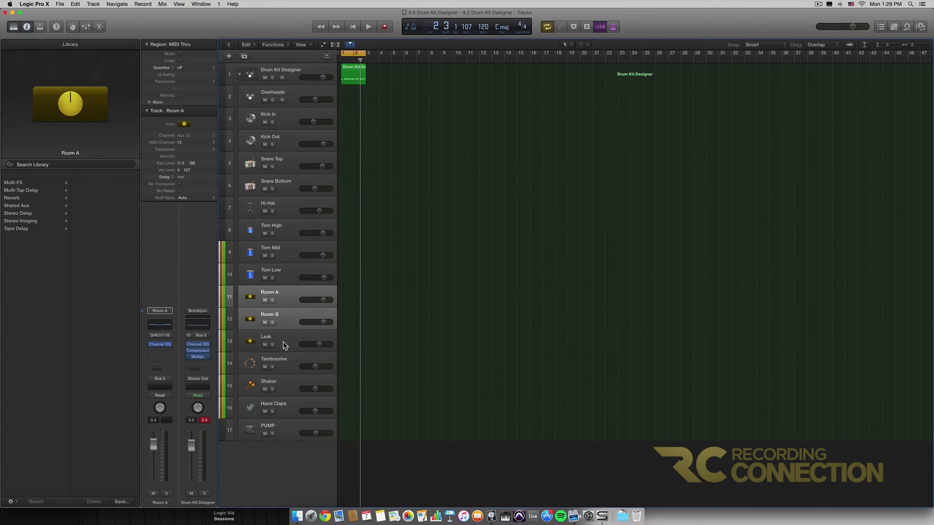
left_click(283, 367)
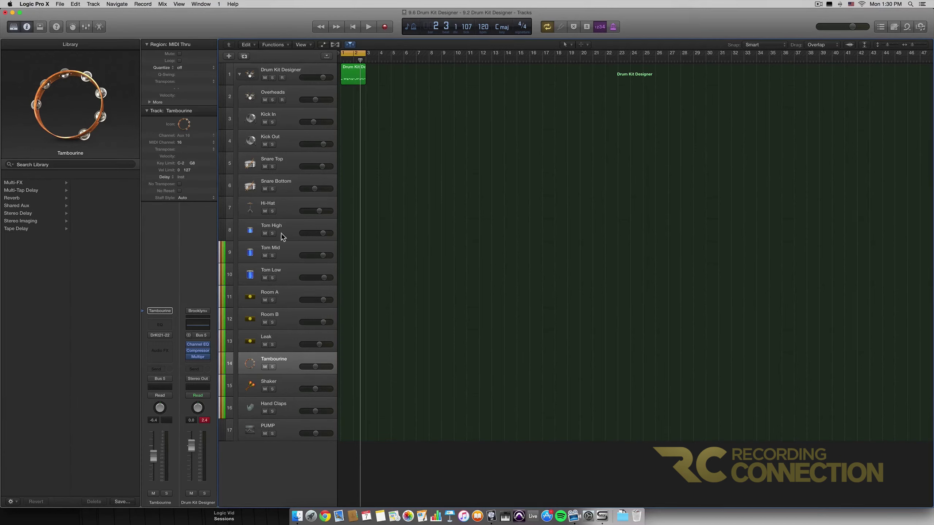
Step: Compare the channel strips of the Overheads, Kick In and main Drum Kit Designer tracks
left_click(286, 95)
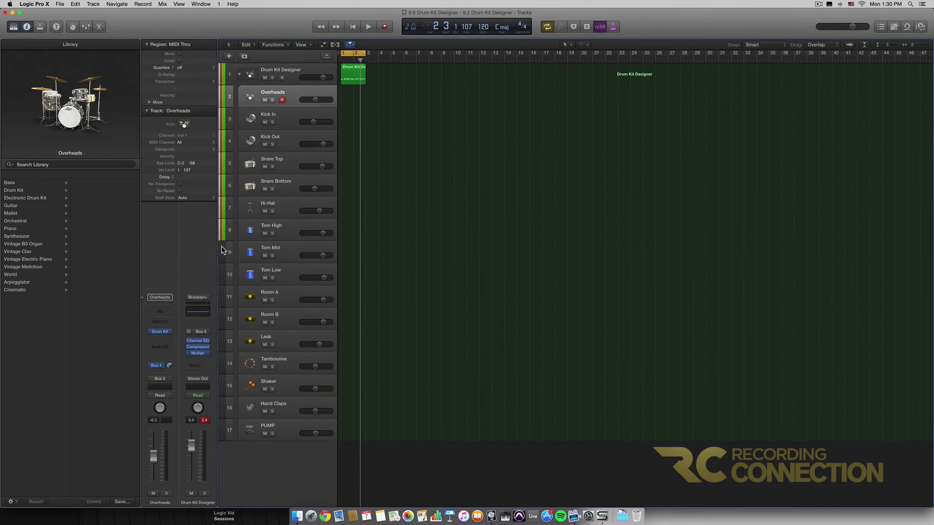
mouse_move(164, 335)
left_click(287, 121)
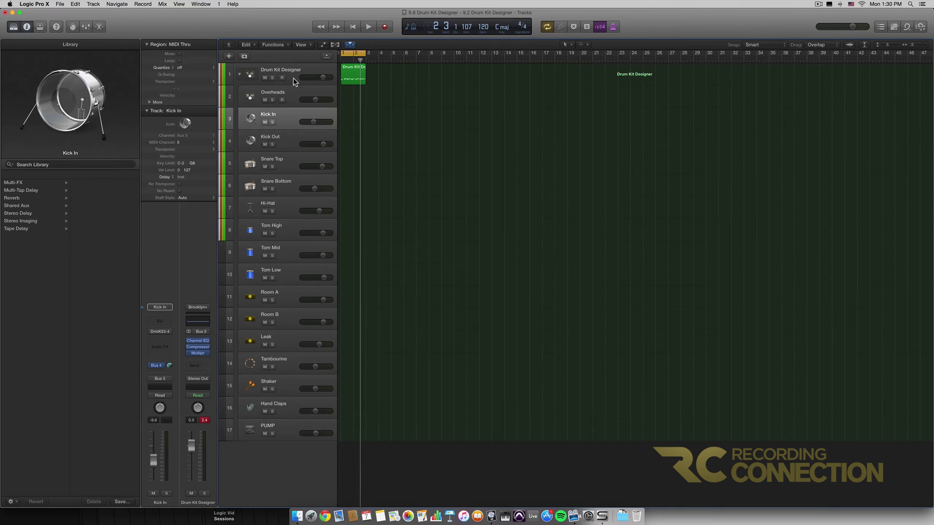
left_click(283, 74)
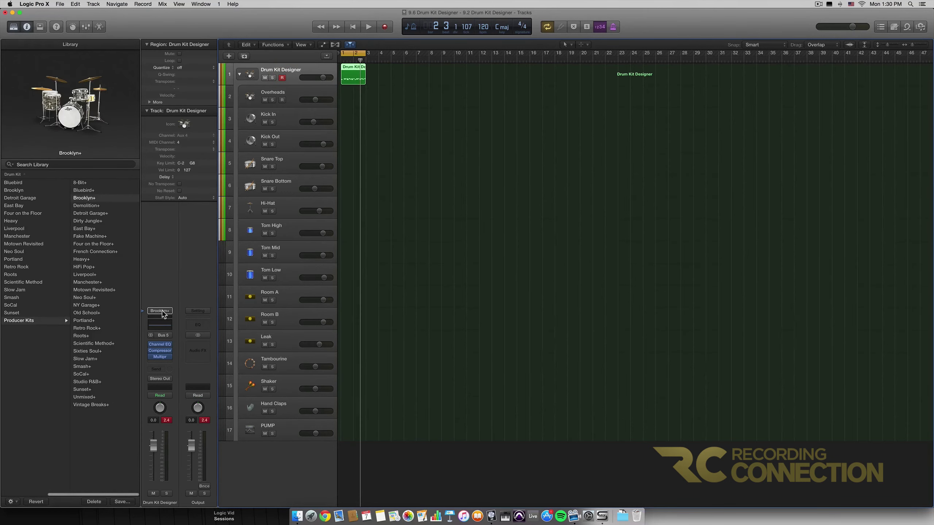
Step: Open the Drum Kit plug-in on the Overheads track and move its window over the empty arrangement area
left_click(293, 96)
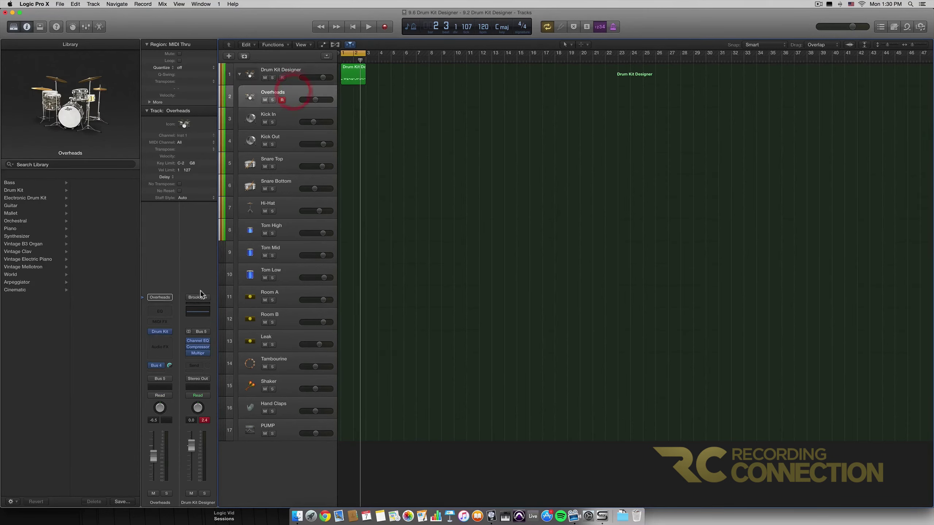
left_click(160, 331)
left_click_drag(156, 34, 584, 104)
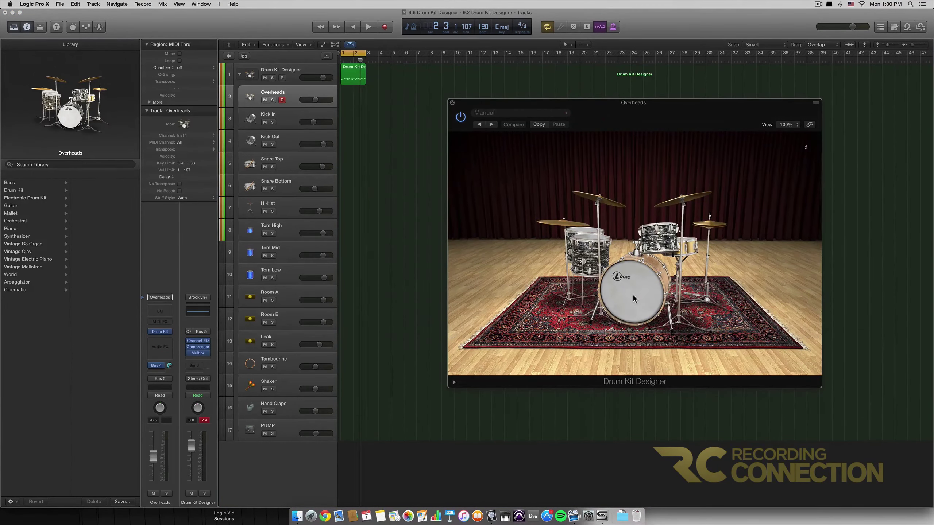
Step: Audition the kick, snare, crash and toms in the plug-in and examine the replacement pieces and edit controls
left_click(633, 295)
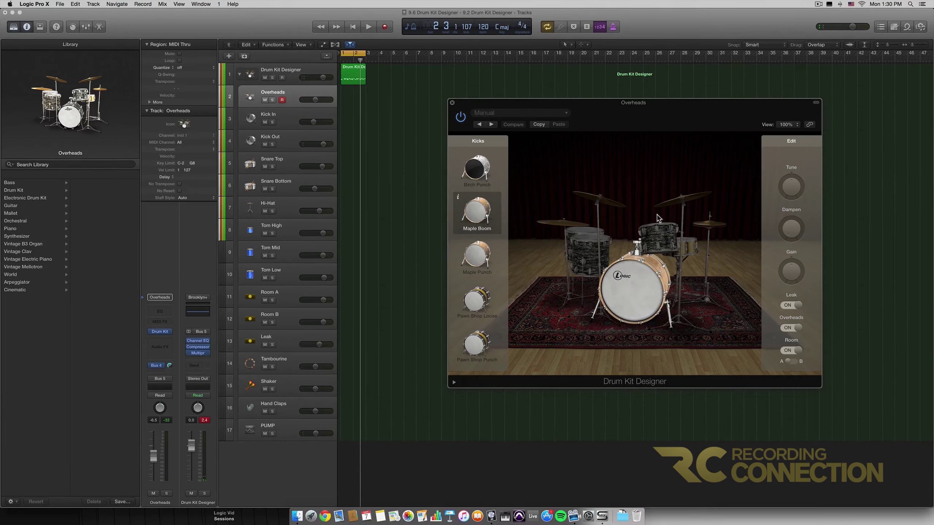
scroll(503, 203, "down", 10)
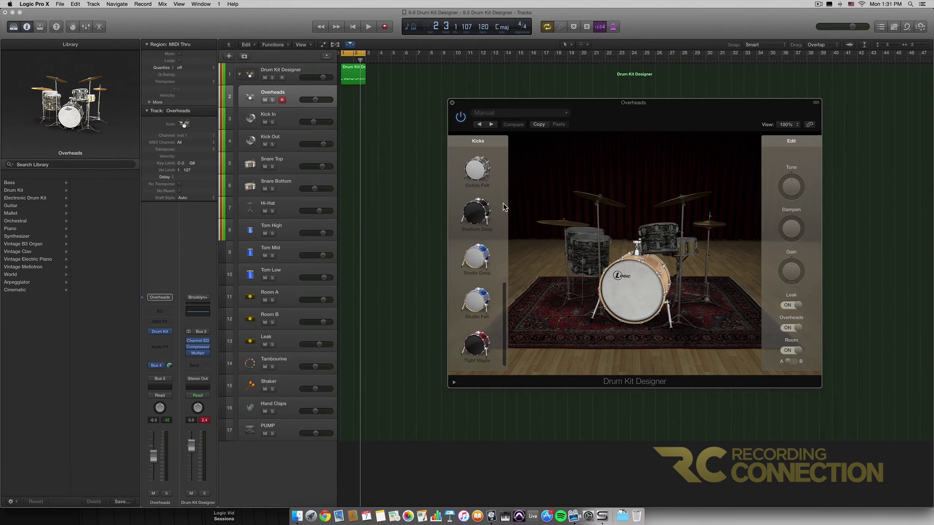
left_click(693, 245)
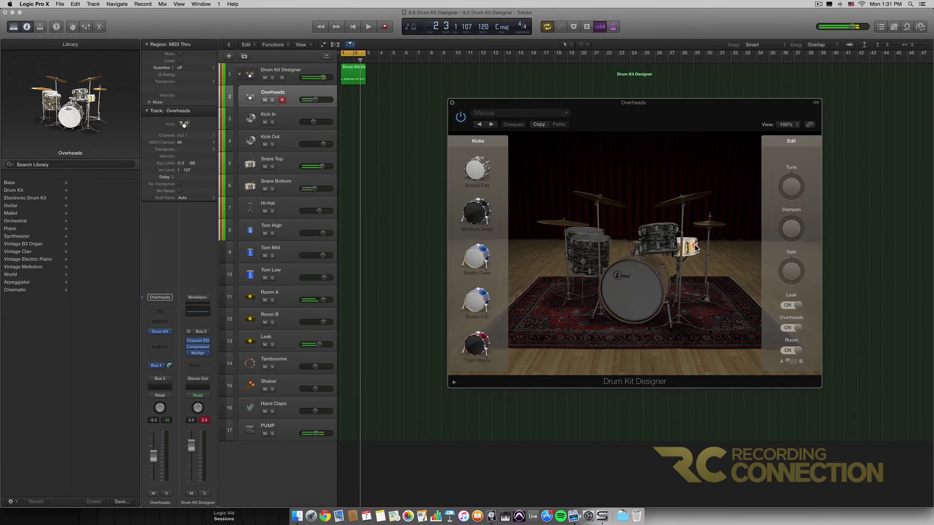
left_click(682, 207)
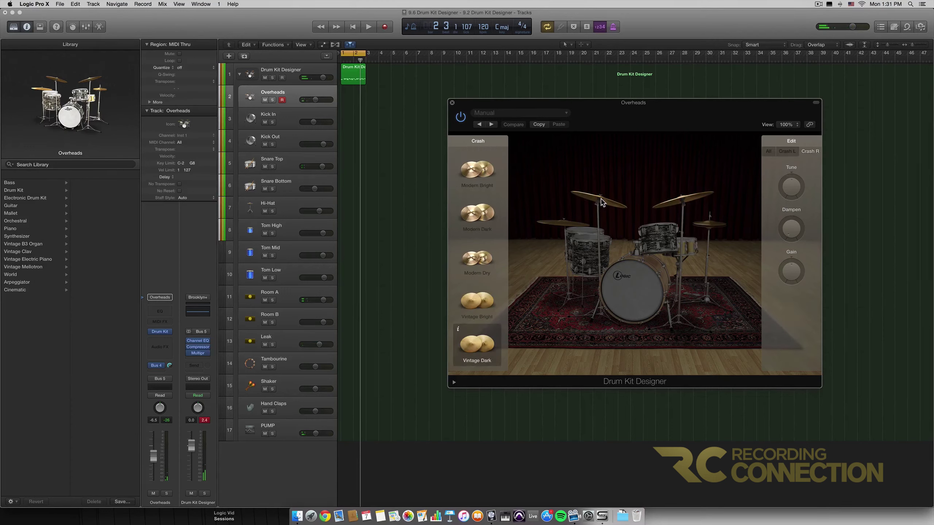
left_click(589, 255)
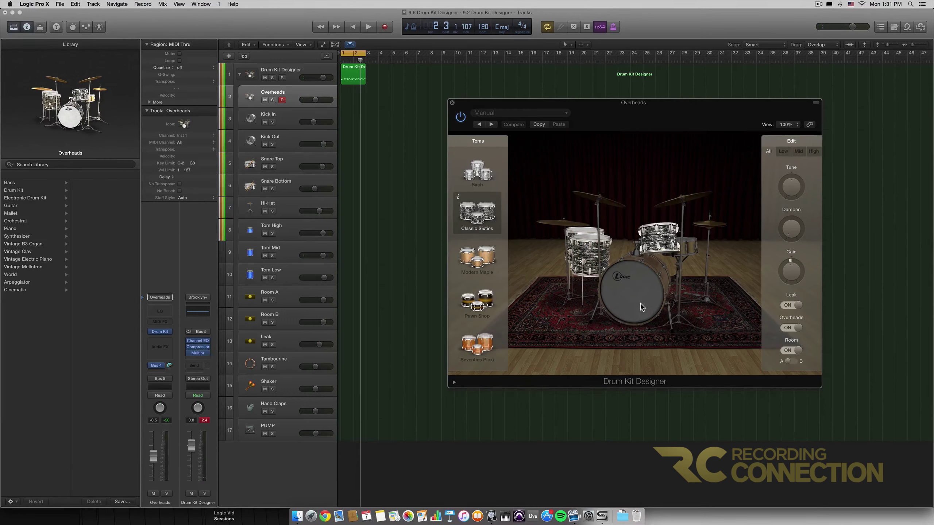
Step: Play the loop and swap the toms to Birch and the kick to Pawn Shop Loose
key("space")
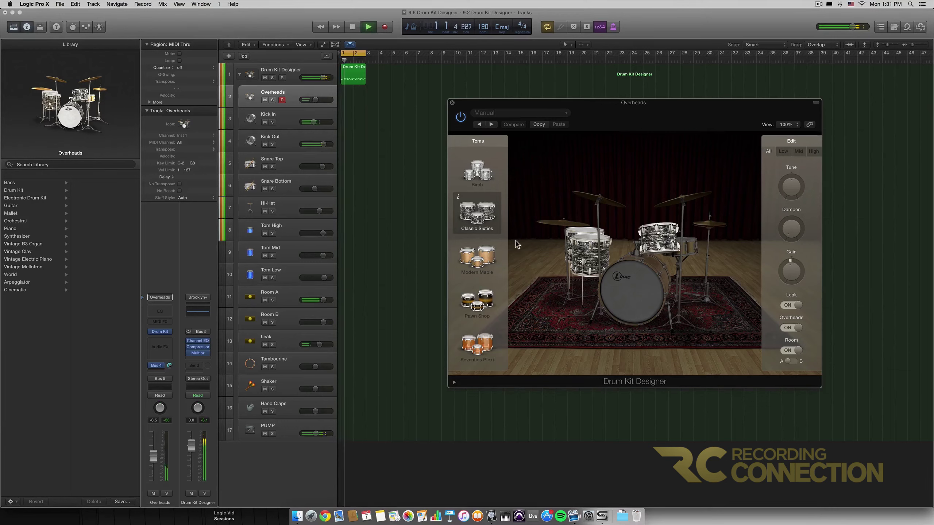
left_click(479, 176)
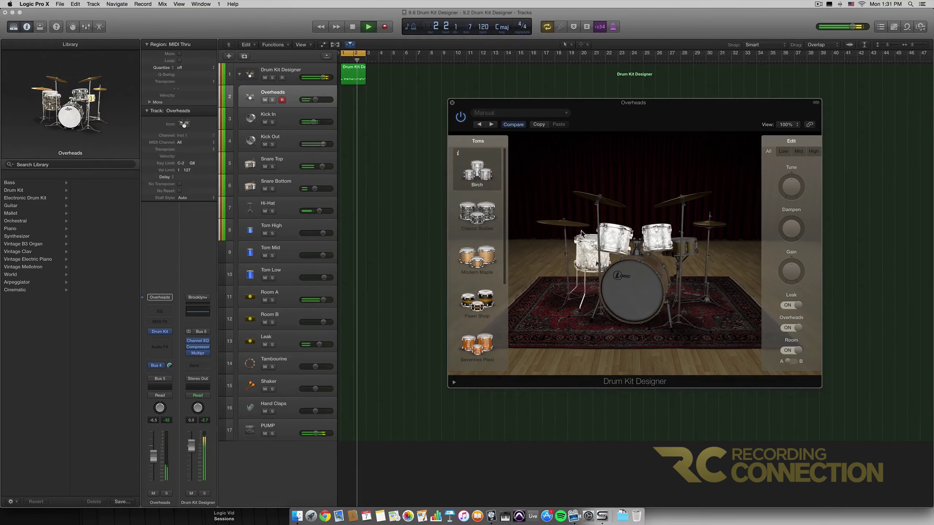
left_click(626, 297)
left_click(482, 303)
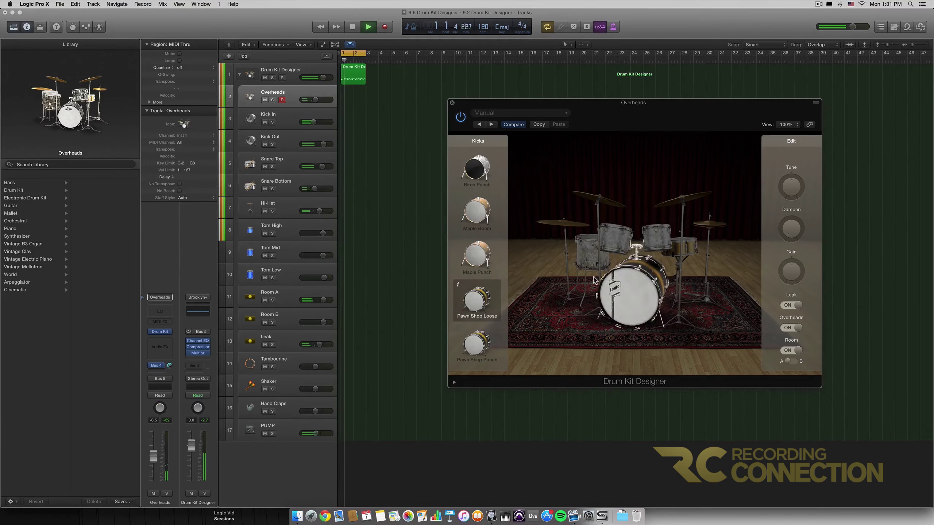
Step: Change the hi-hats to Vintage Bright, and try the Deep Maple and Classic Chrome snares before choosing Heavy Brass
left_click(709, 230)
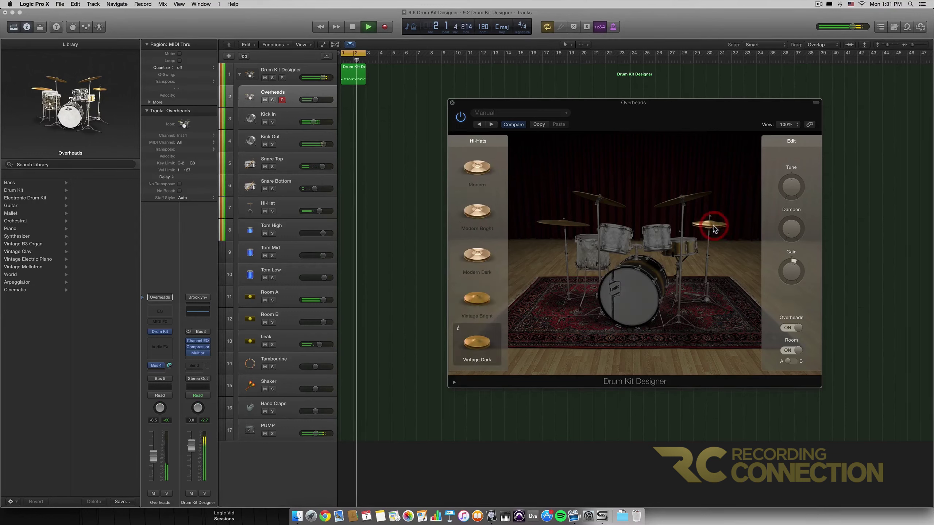
left_click(474, 300)
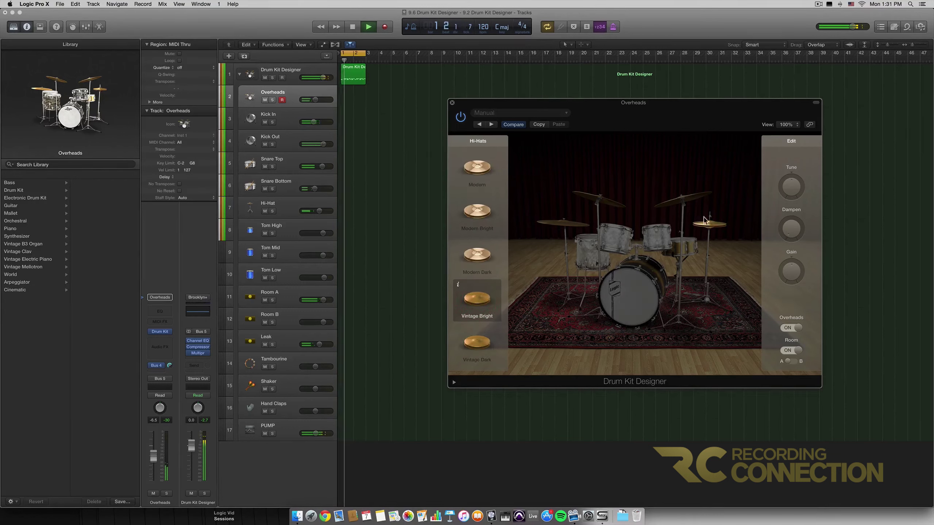
left_click(689, 249)
left_click(476, 299)
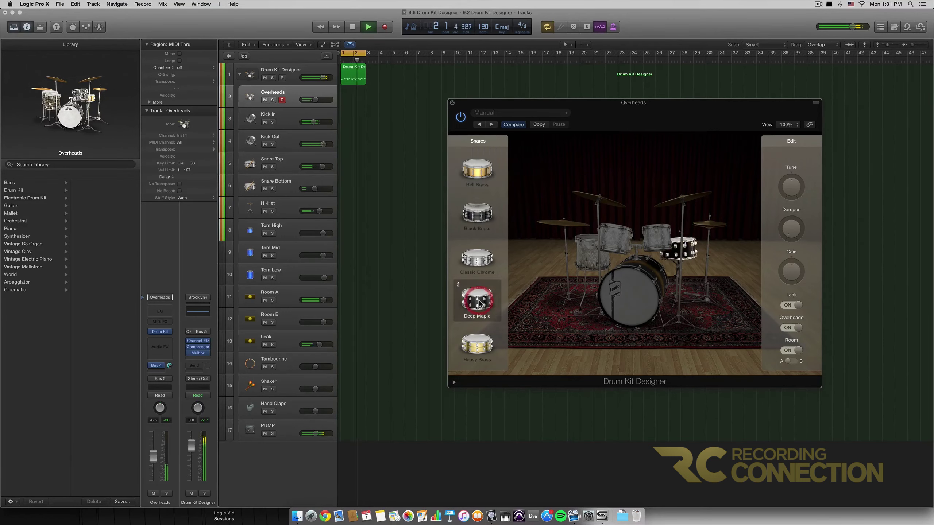
left_click(478, 263)
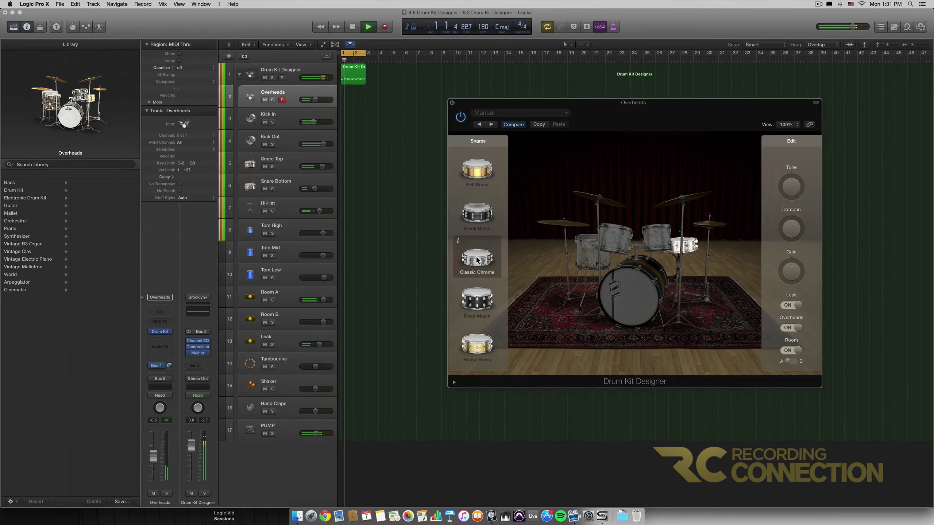
left_click(484, 339)
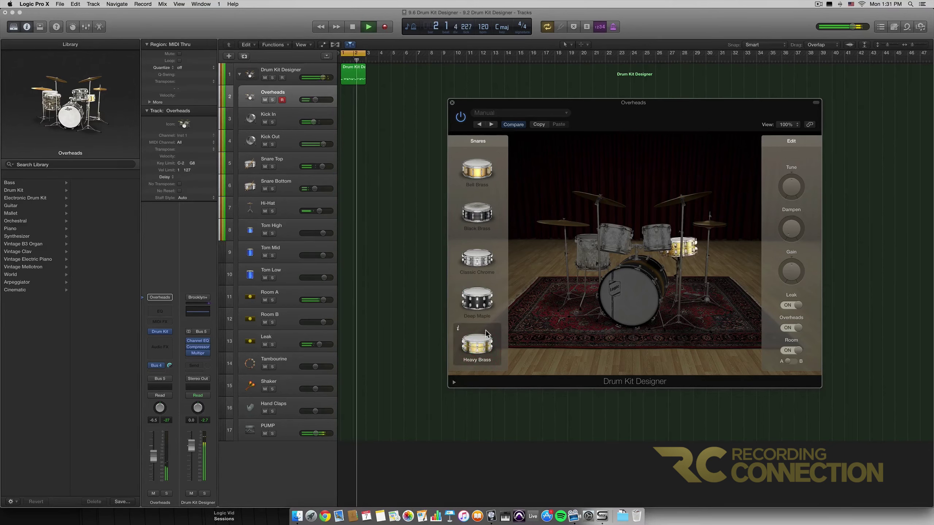
Step: Change the snare to Modern Chrome while the loop plays, and stop playback
scroll(489, 271, "down", 3)
scroll(488, 274, "down", 2)
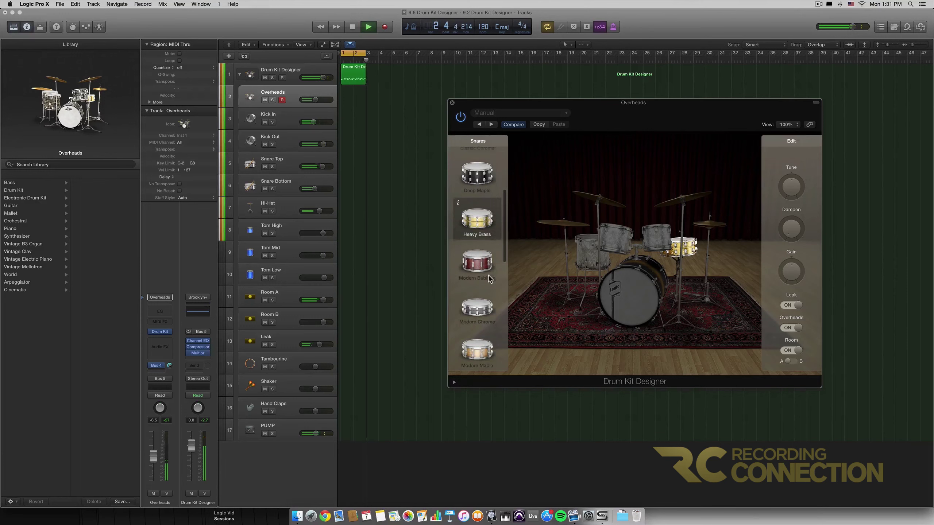
left_click(476, 307)
scroll(482, 260, "down", 3)
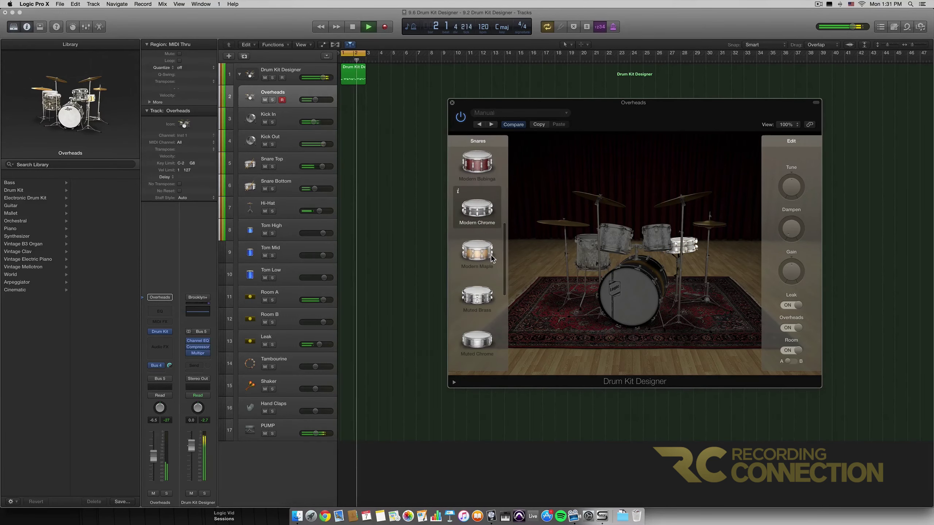
key("space")
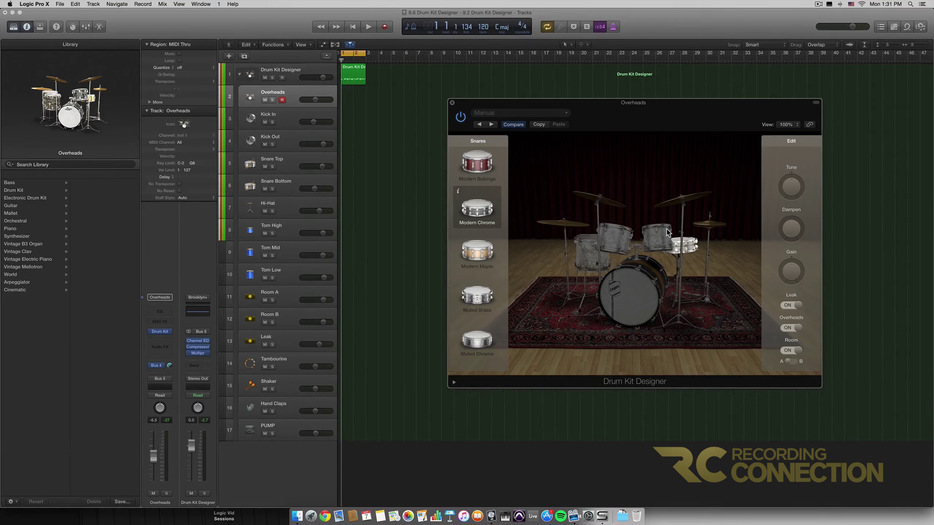
Step: Browse the remaining snares, audition the crash, toms and kick, and examine the kick's Dampen and Gain controls
scroll(503, 238, "down", 6)
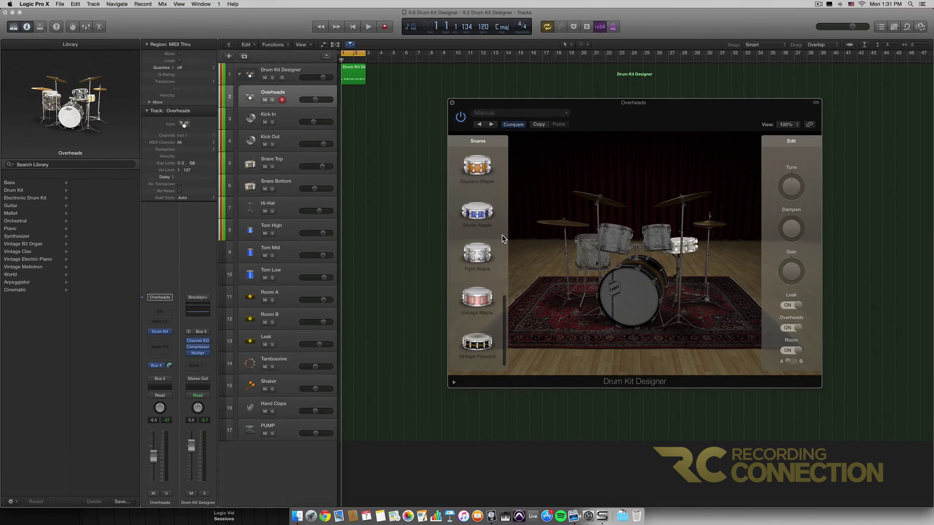
scroll(503, 238, "up", 10)
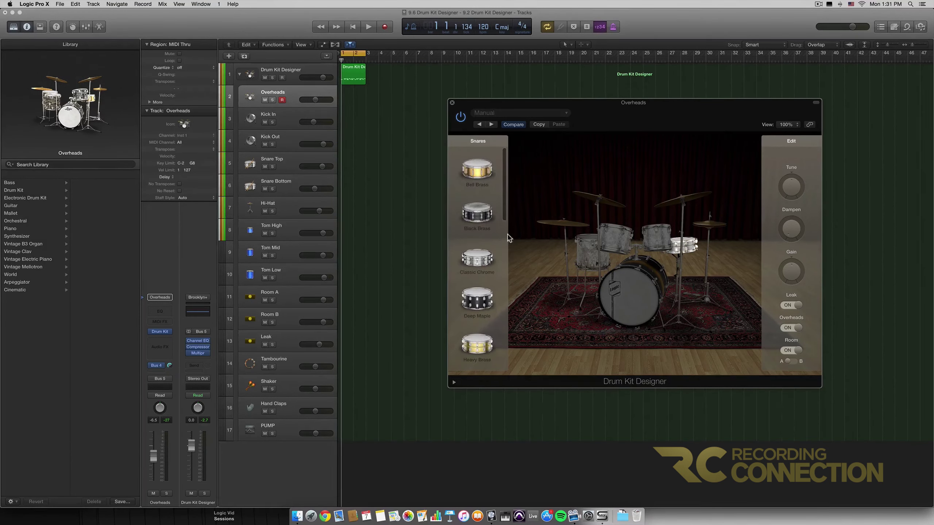
left_click(593, 200)
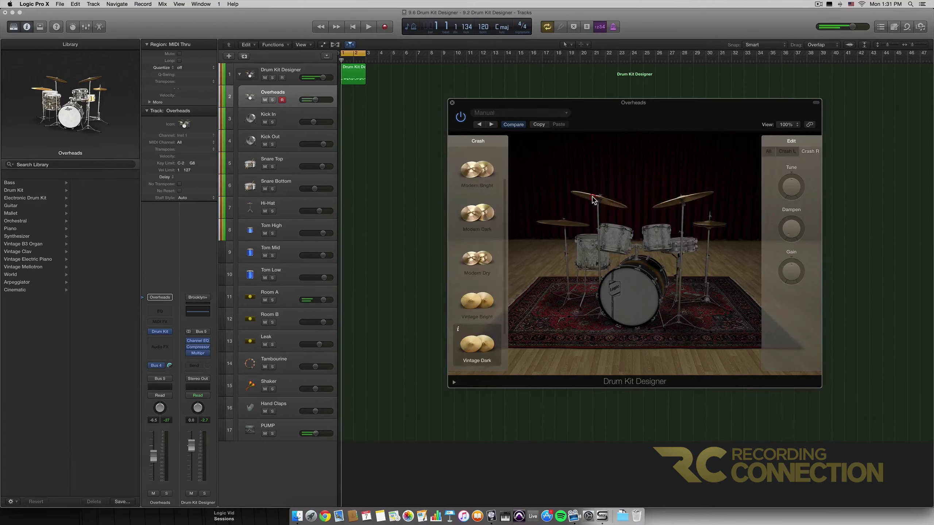
left_click(584, 249)
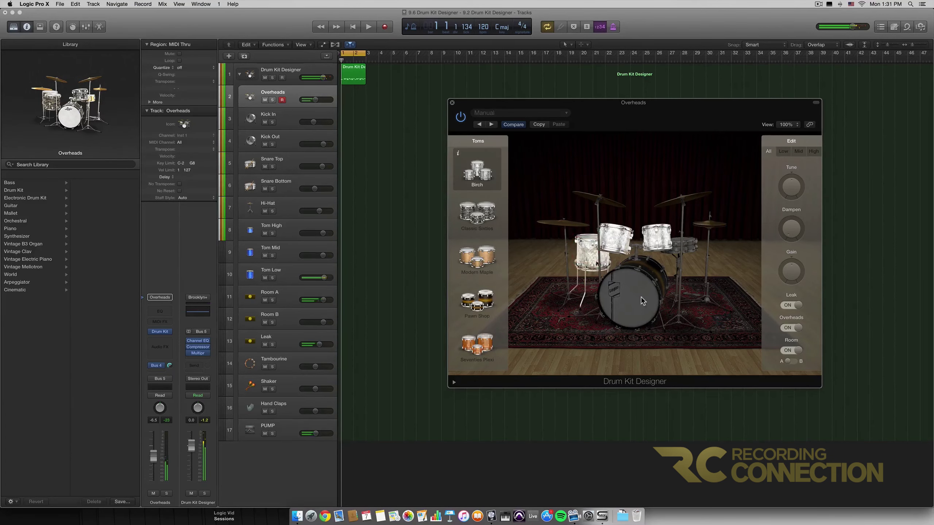
left_click(641, 301)
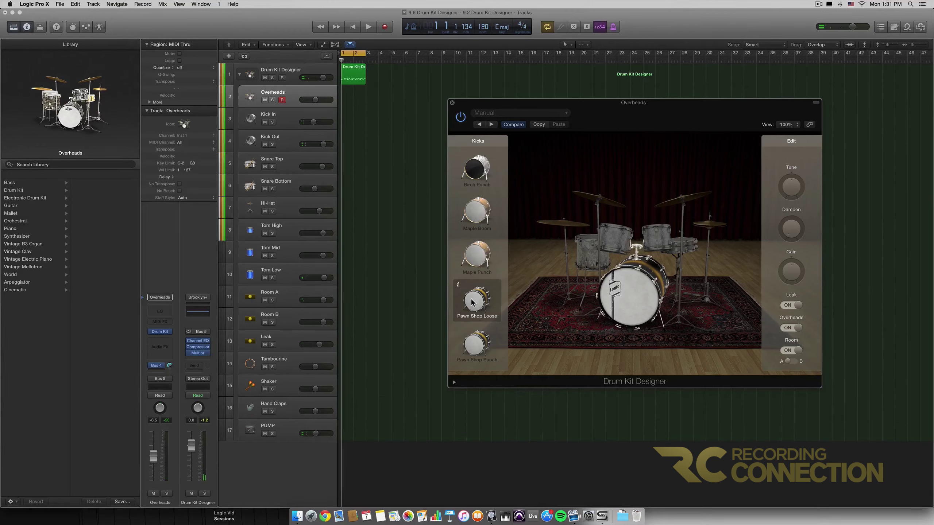
mouse_move(785, 224)
mouse_move(791, 280)
Step: Play the loop with the kick's Leak turned off, stop playback and turn Leak back on
key("space")
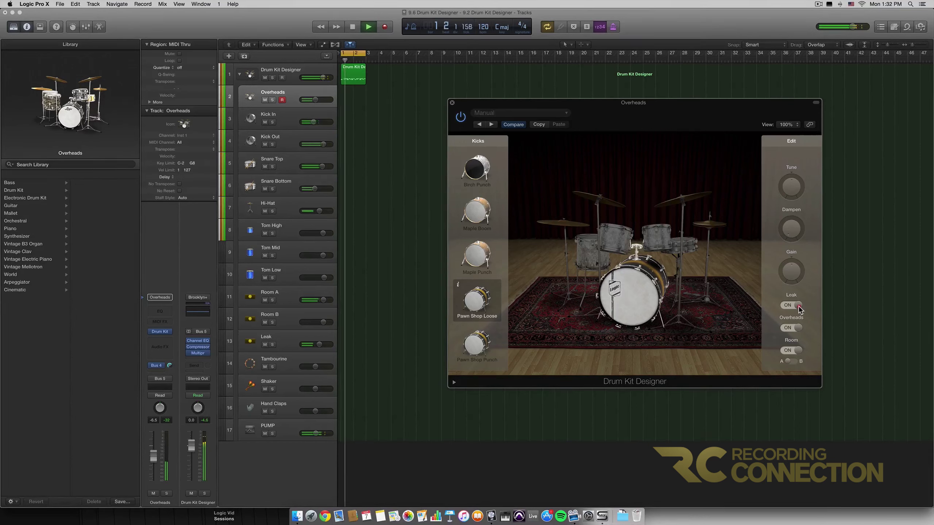
left_click(796, 306)
left_click(773, 309)
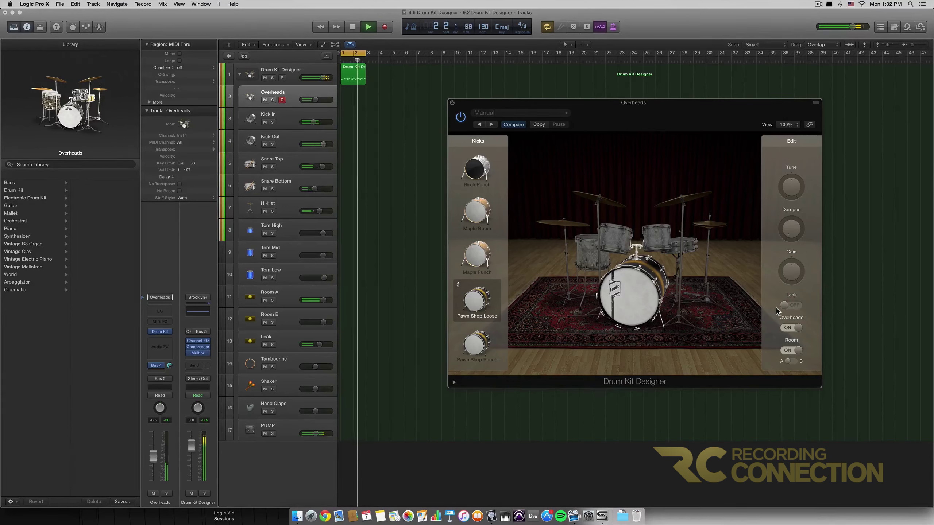
key("space")
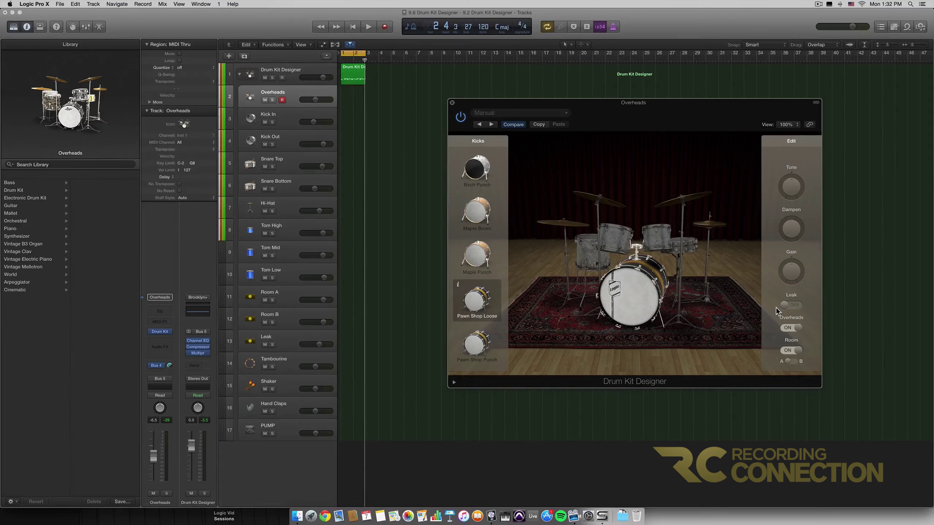
left_click(786, 306)
Step: Examine the kick's Overheads switch and its Room A/B selector
left_click(799, 332)
left_click(783, 329)
left_click(807, 362)
left_click(771, 360)
Step: Enlarge the plug-in window to 113% and collapse the Drum Kit Designer track stack
left_click_drag(839, 400, 862, 410)
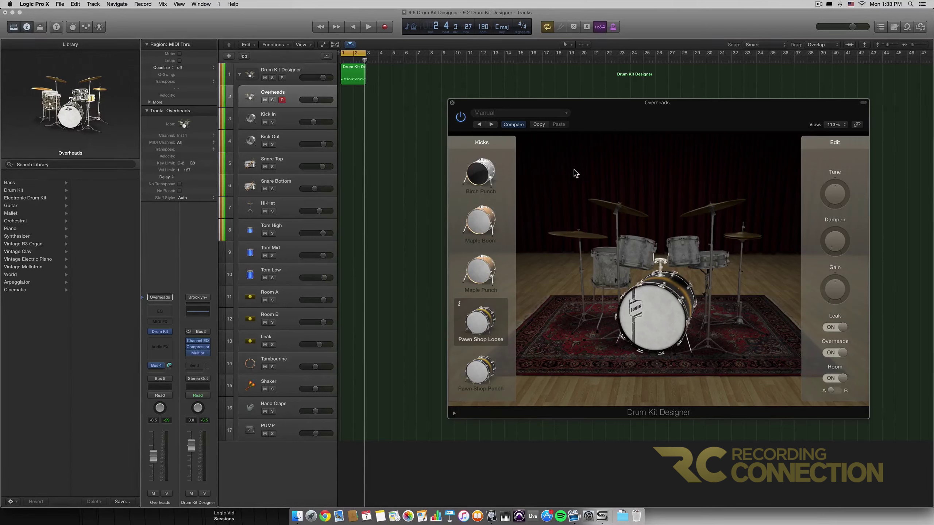
left_click(240, 75)
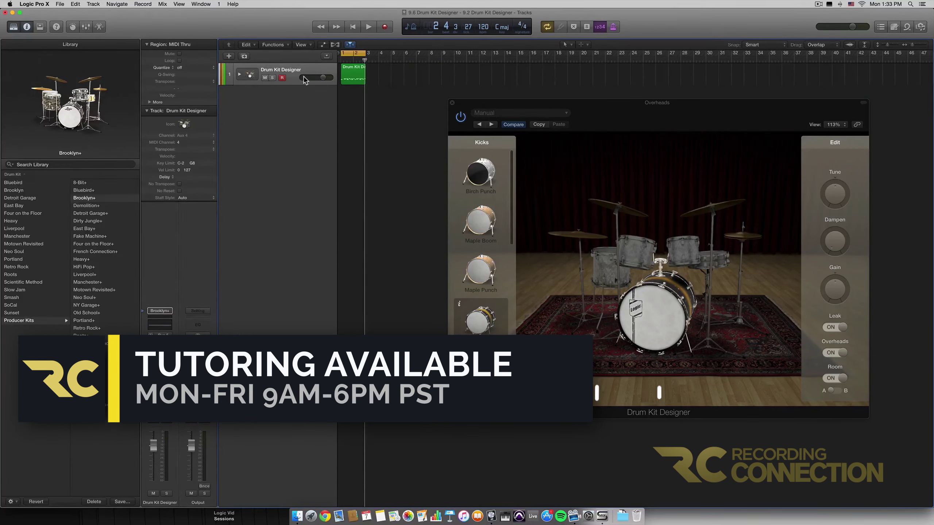